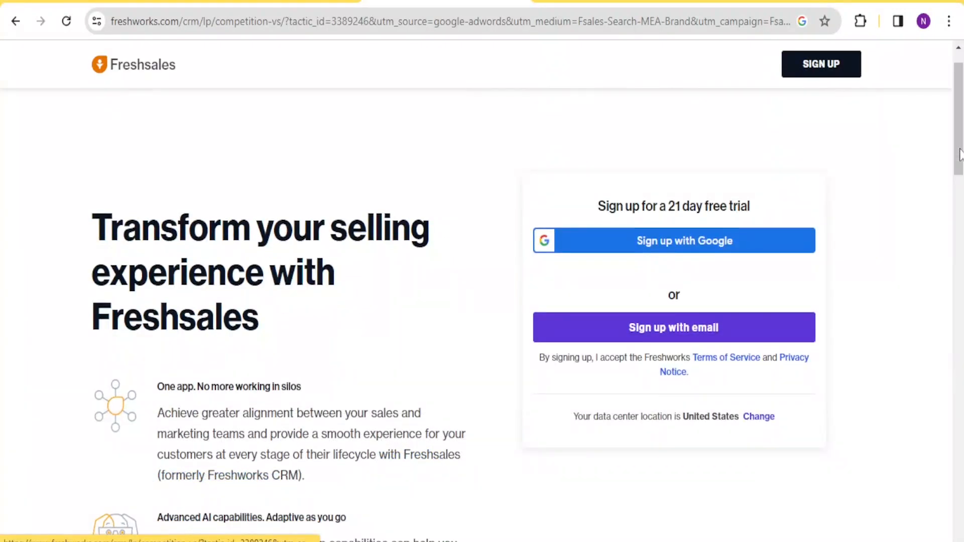
# Scroll through the Freshsales landing page and into the CRM's Sales Dashboard sample charts.
pyautogui.moveTo(958, 153); pyautogui.dragTo(958, 205)
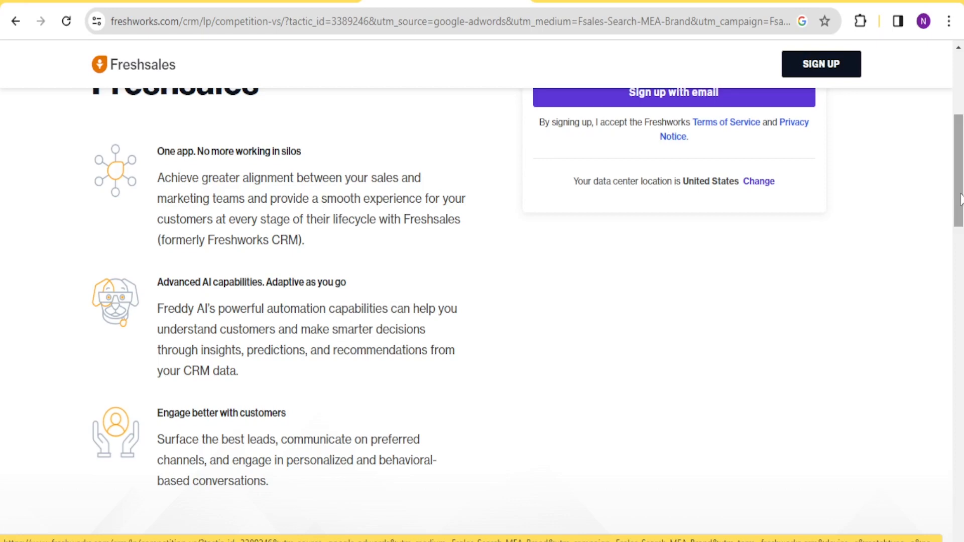
pyautogui.moveTo(959, 199); pyautogui.dragTo(960, 221)
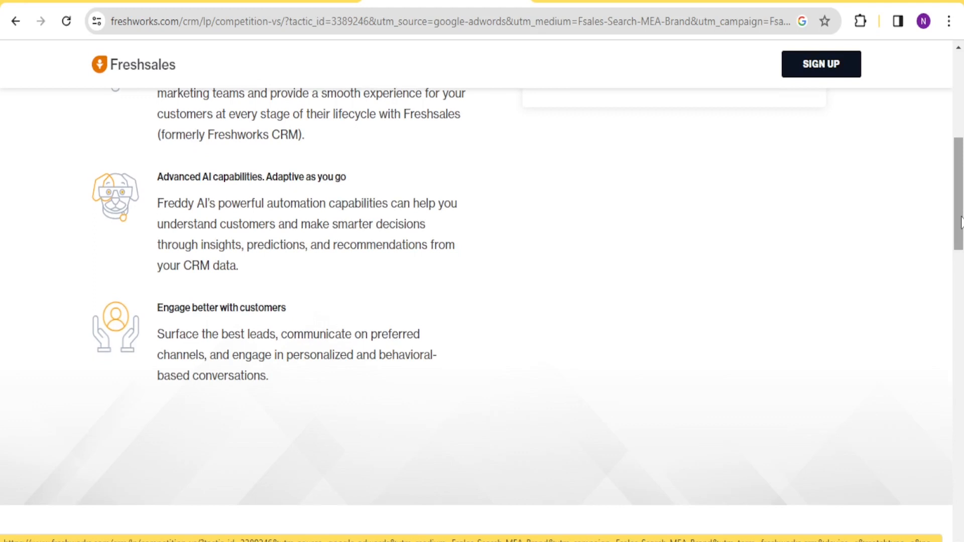
pyautogui.moveTo(961, 225); pyautogui.dragTo(960, 260)
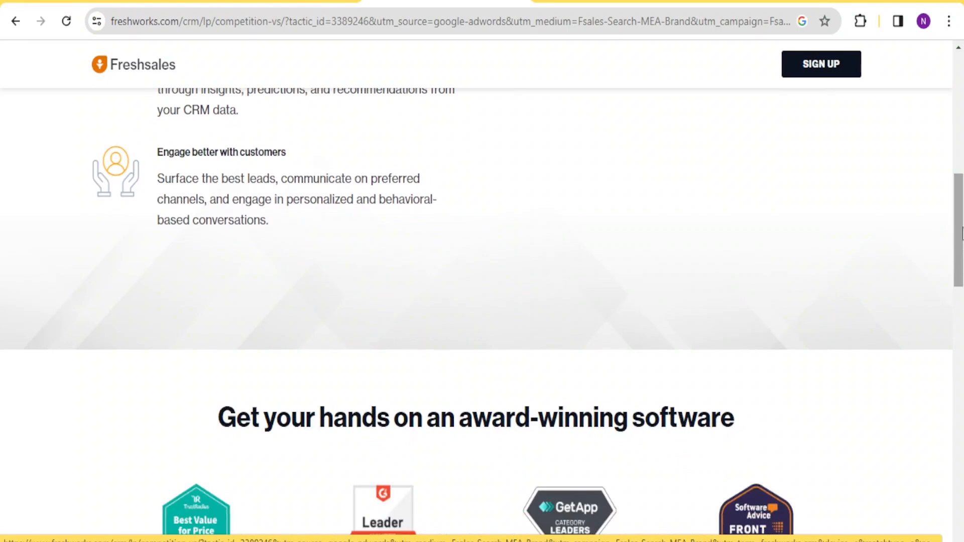
pyautogui.moveTo(960, 226); pyautogui.dragTo(954, 95)
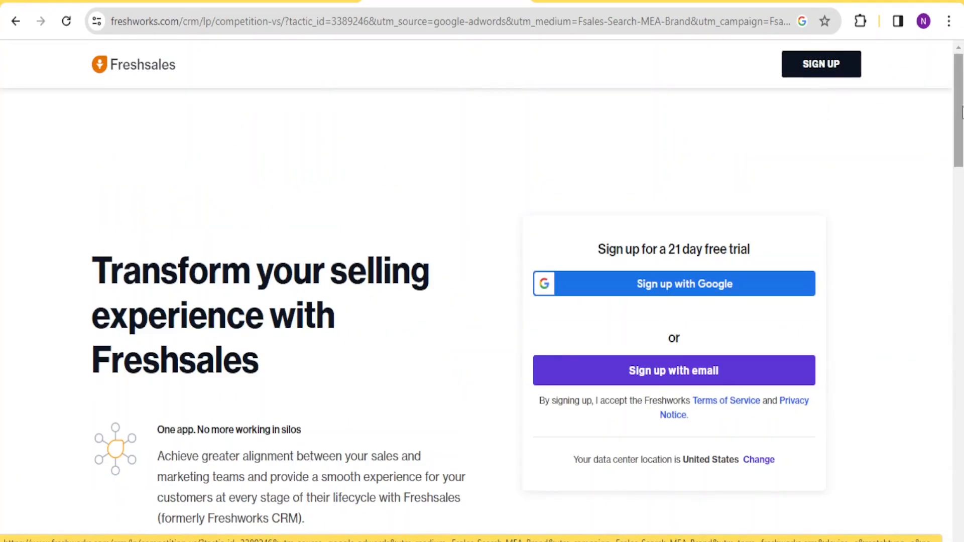
pyautogui.scroll(-2, 959, 114)
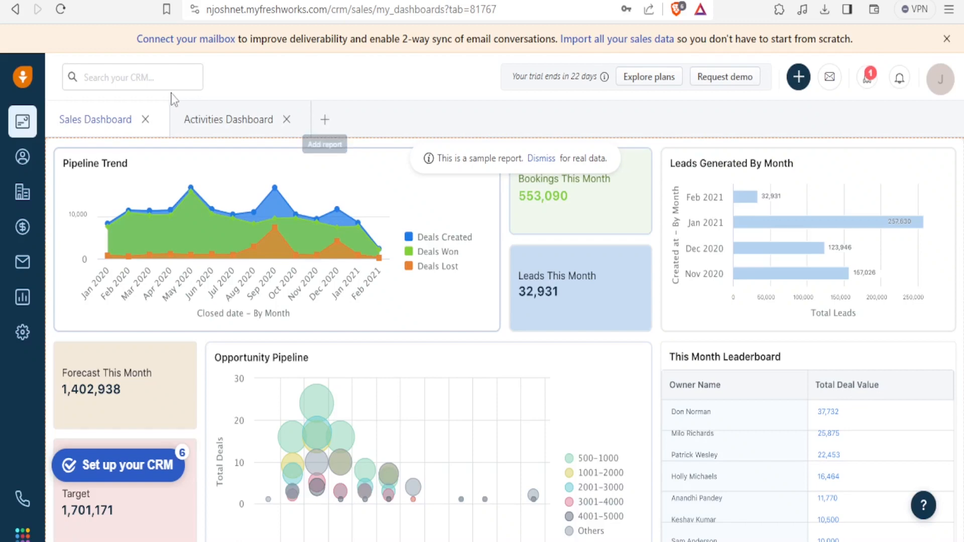
# Switch between the Activities Dashboard and Sales Dashboard tabs.
pyautogui.click(224, 128)
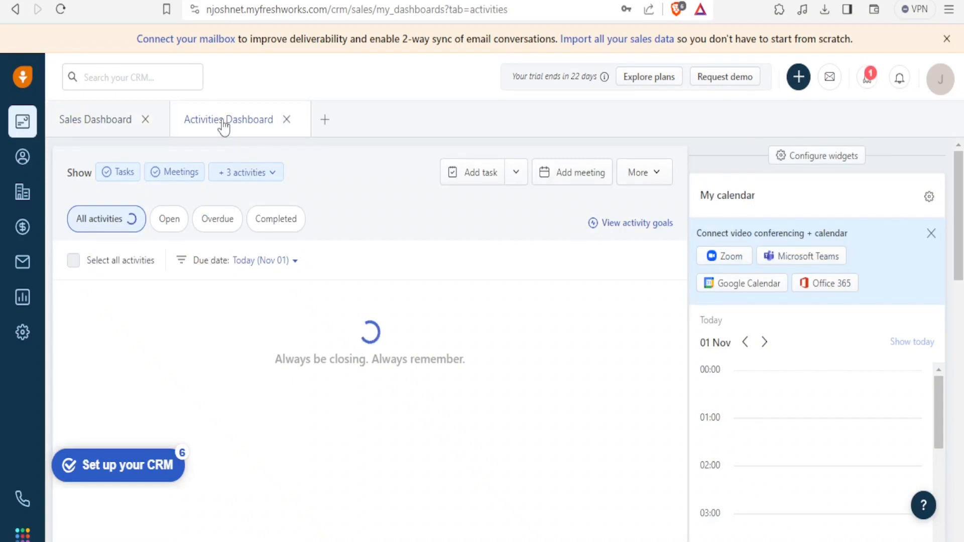
pyautogui.click(105, 120)
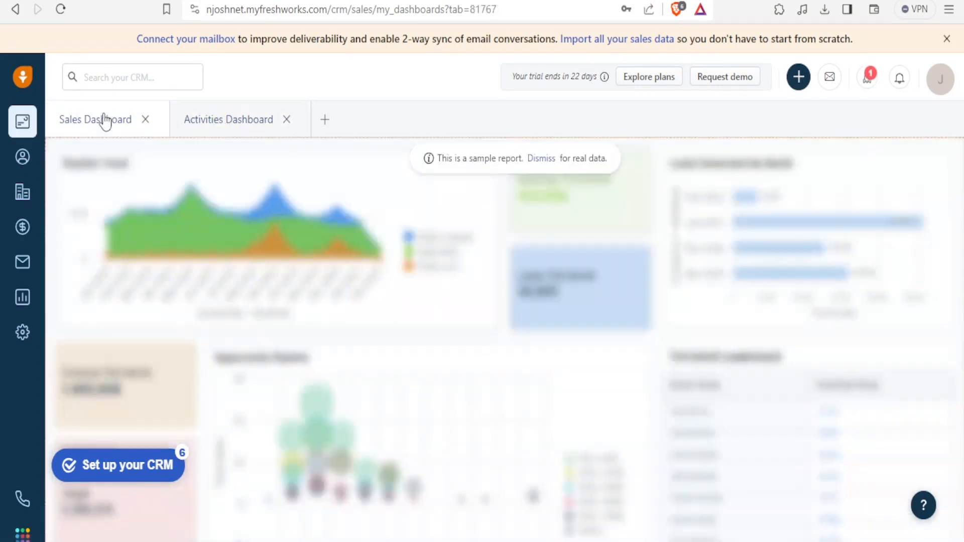
pyautogui.click(243, 123)
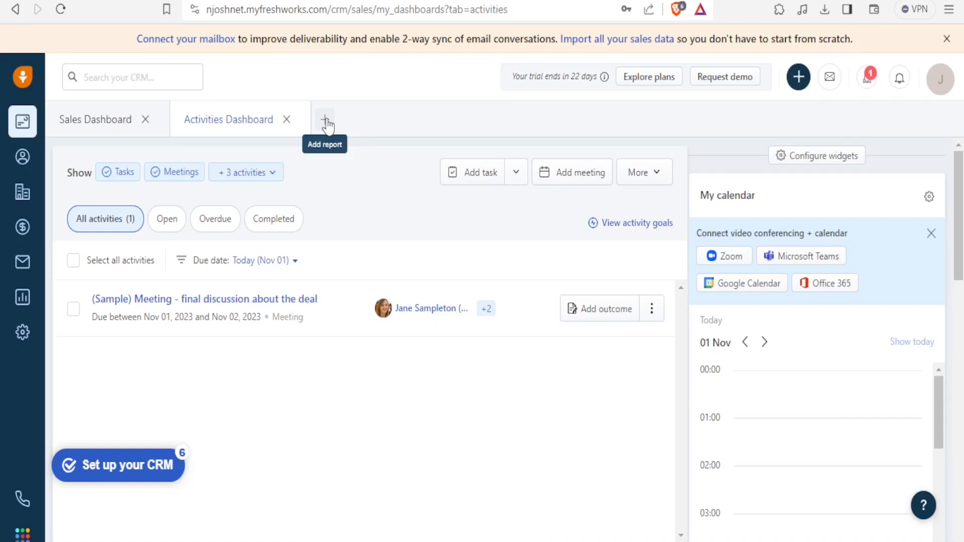
# Add a Product Dashboard tab, then go to the Contacts list.
pyautogui.click(326, 123)
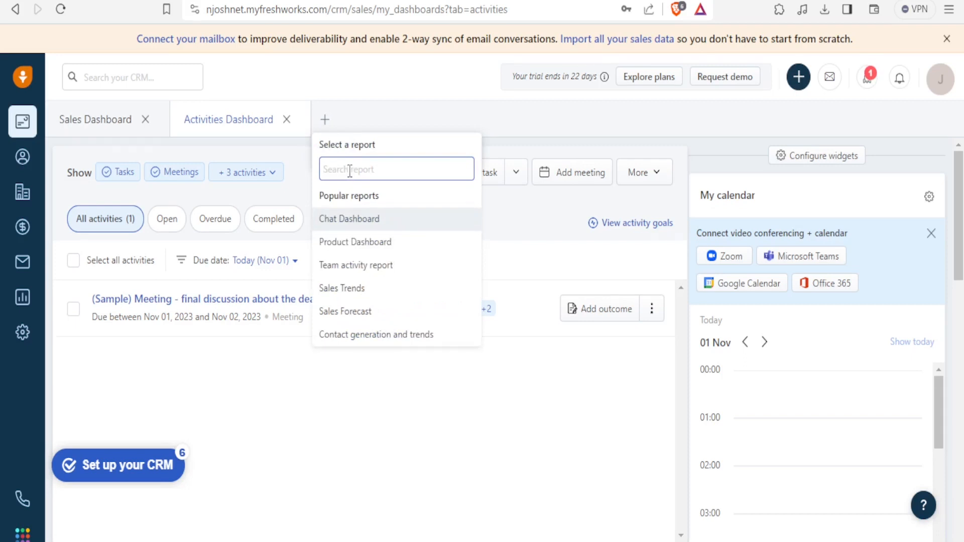
pyautogui.click(424, 123)
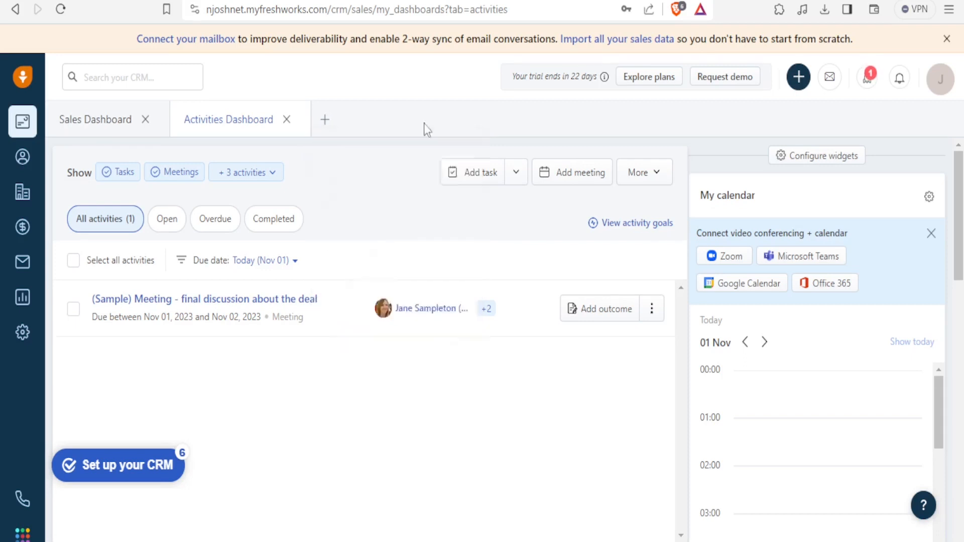
pyautogui.click(326, 126)
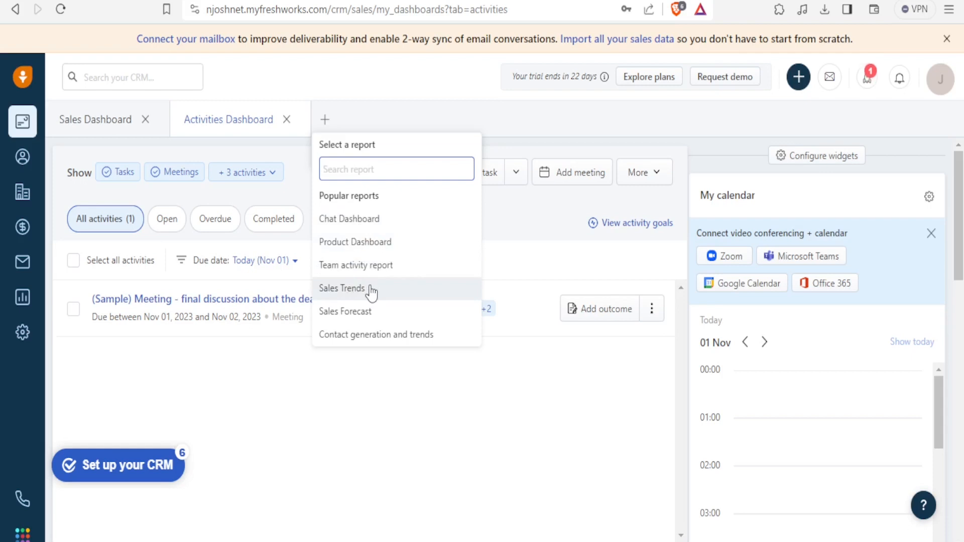
pyautogui.click(362, 244)
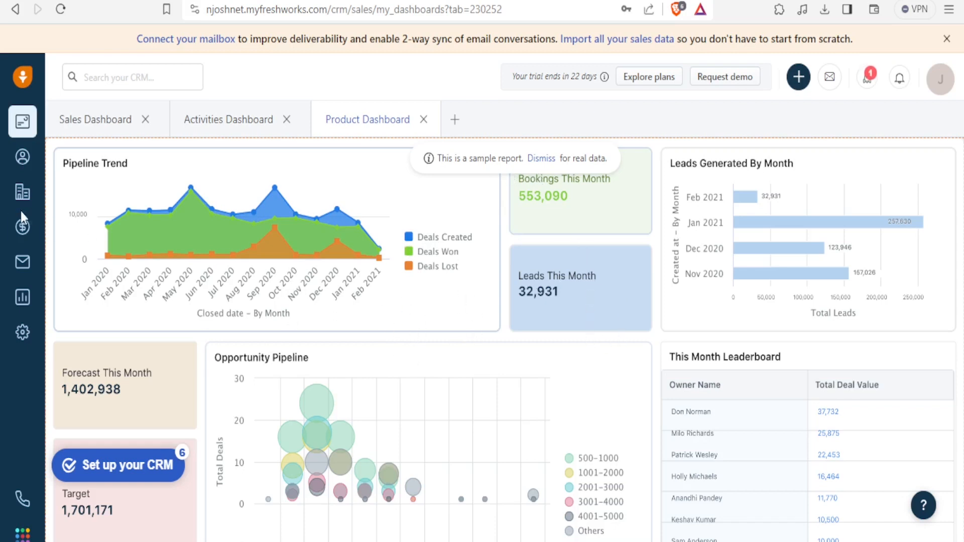
pyautogui.click(22, 168)
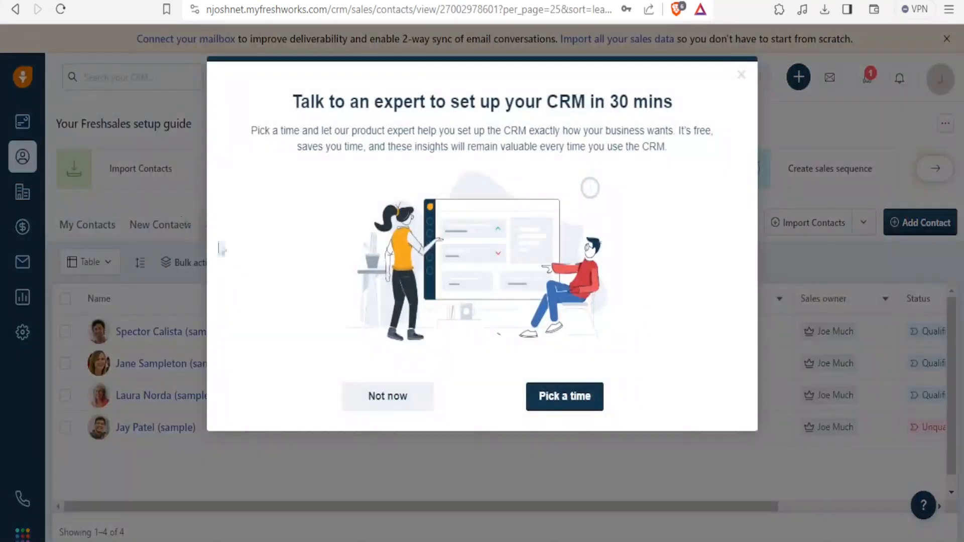
# Dismiss the Talk to an expert pop-up and scroll the contacts table sideways to Status.
pyautogui.click(388, 396)
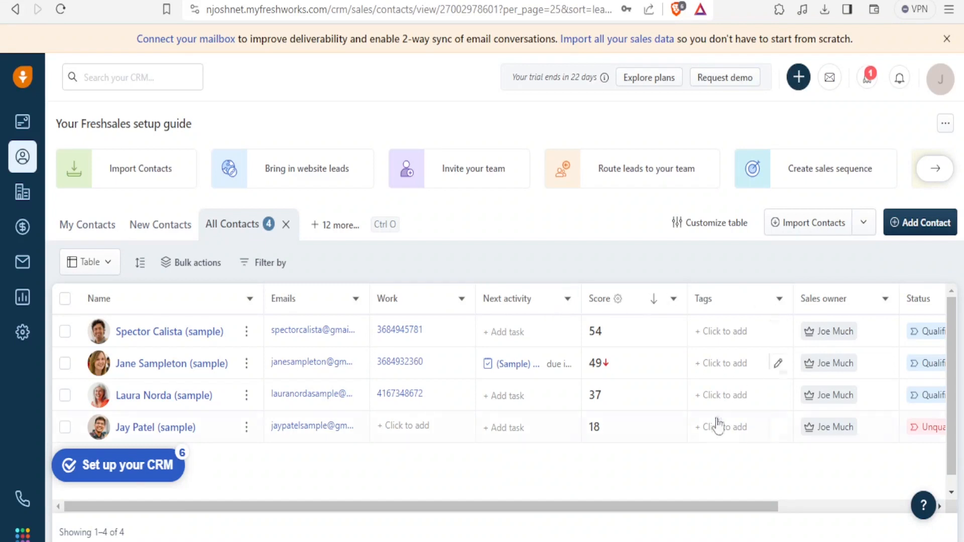
pyautogui.moveTo(625, 506); pyautogui.dragTo(483, 497)
# Start a new contact with the person's first and last name, linked to Widgetz.io (sample).
pyautogui.click(922, 228)
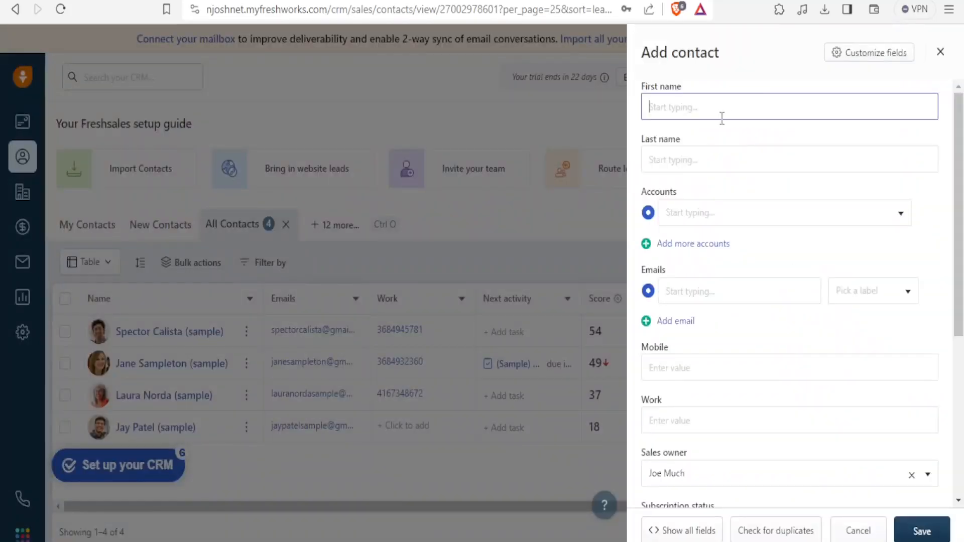
pyautogui.click(671, 158)
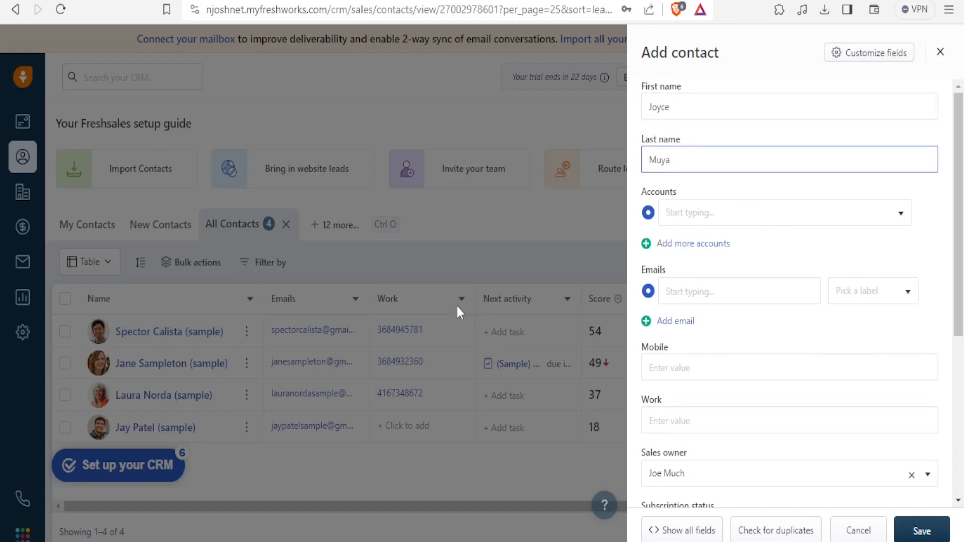
pyautogui.click(902, 215)
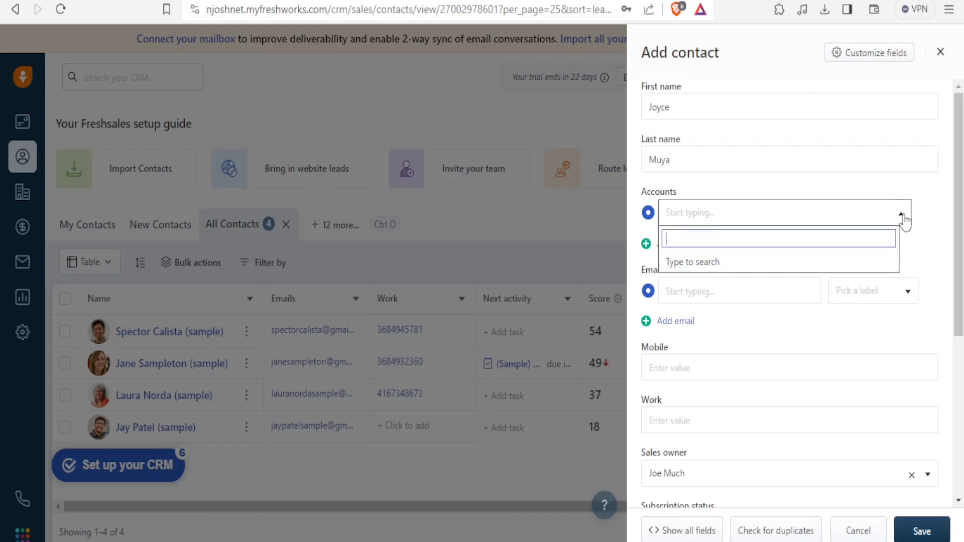
pyautogui.write('sa')
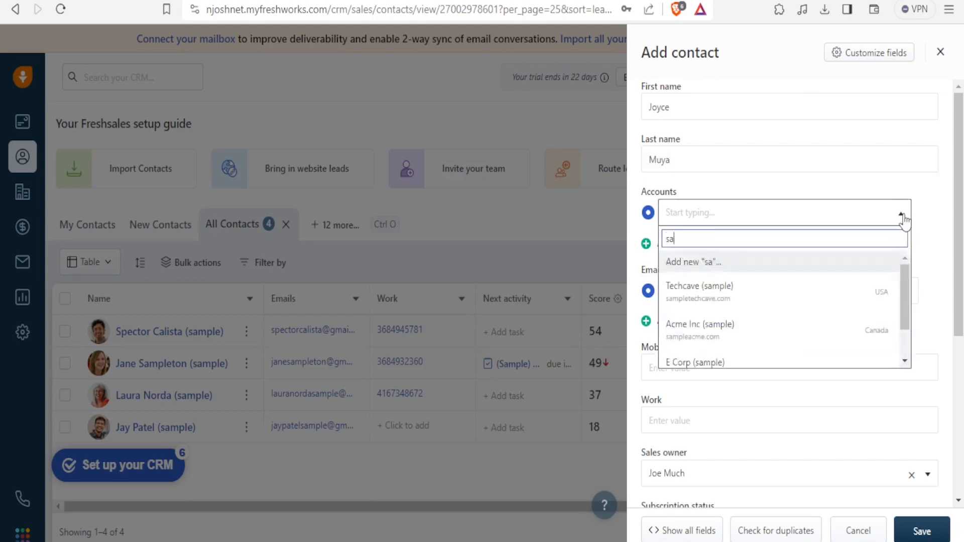
pyautogui.press('BackSpace')
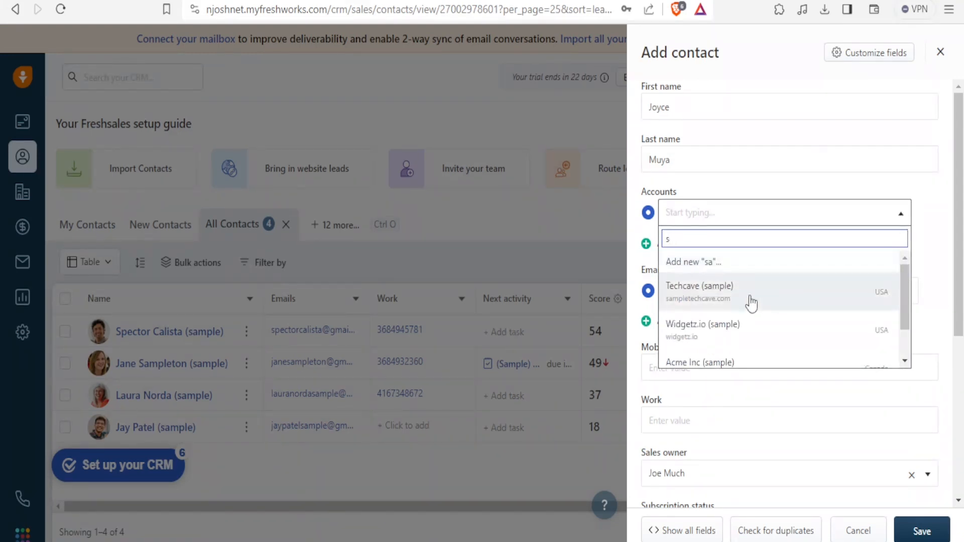
pyautogui.click(703, 339)
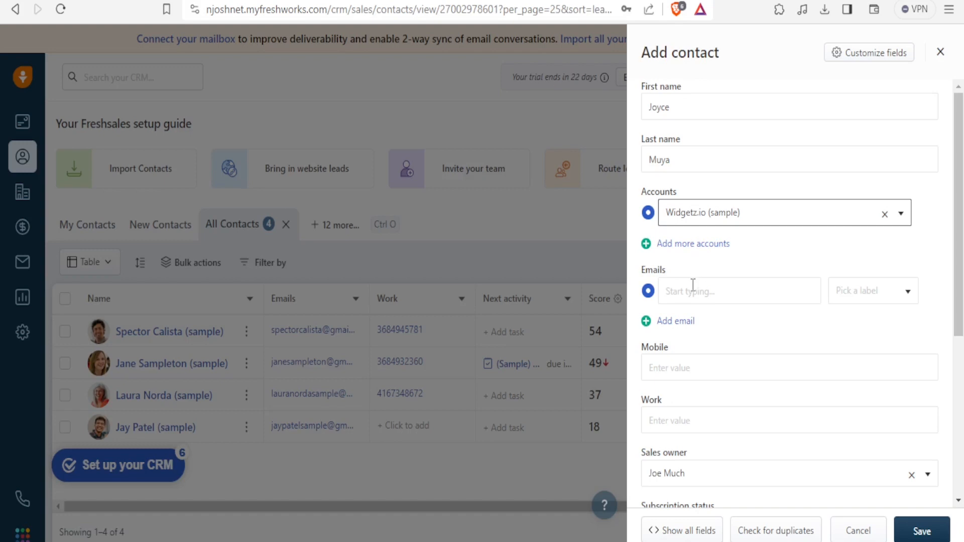
# Enter the contact's e-mail labelled Personal, plus mobile and work phone numbers.
pyautogui.click(678, 292)
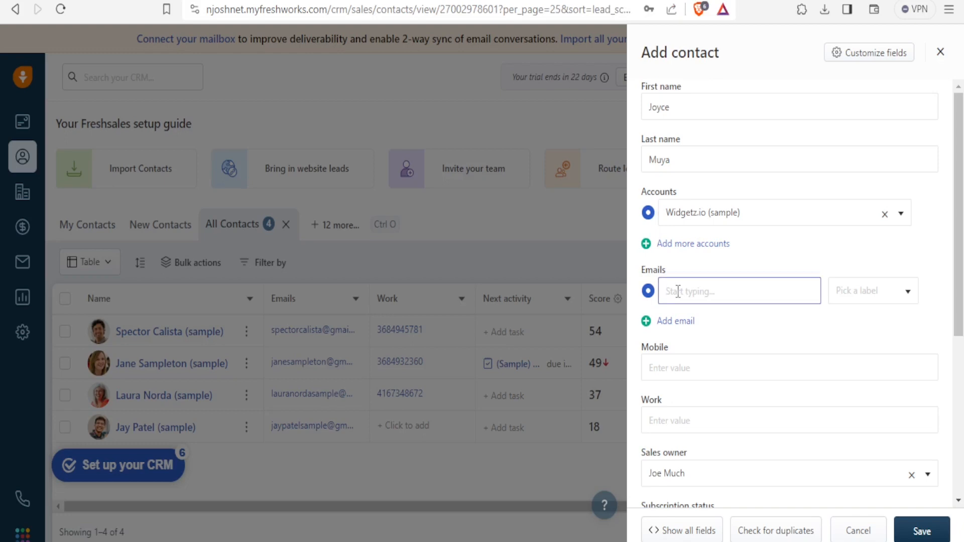
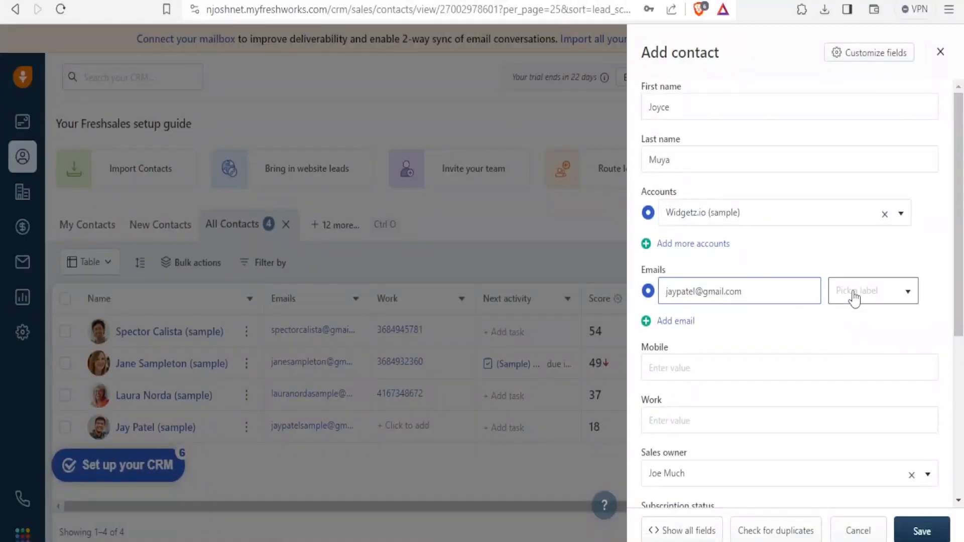
pyautogui.click(854, 297)
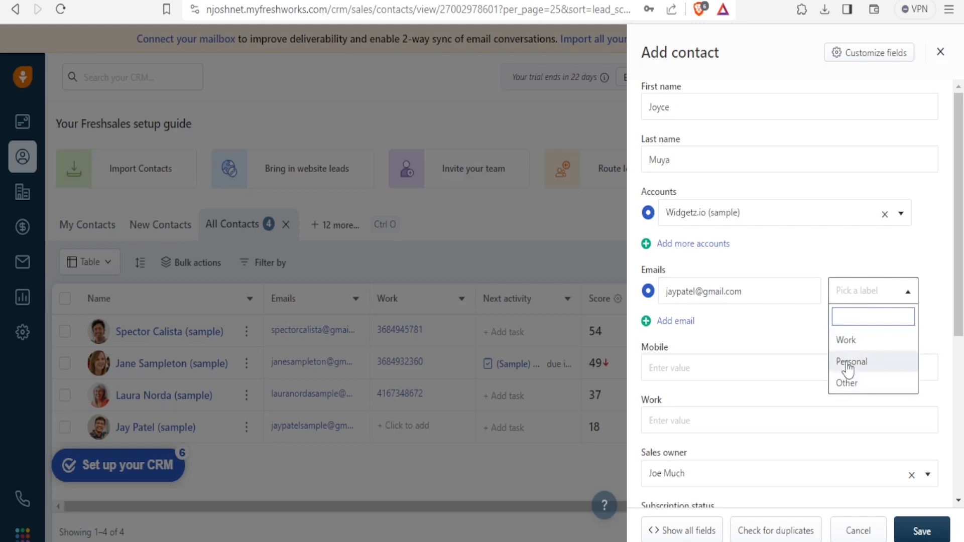
pyautogui.click(848, 365)
pyautogui.click(716, 361)
pyautogui.write('29993')
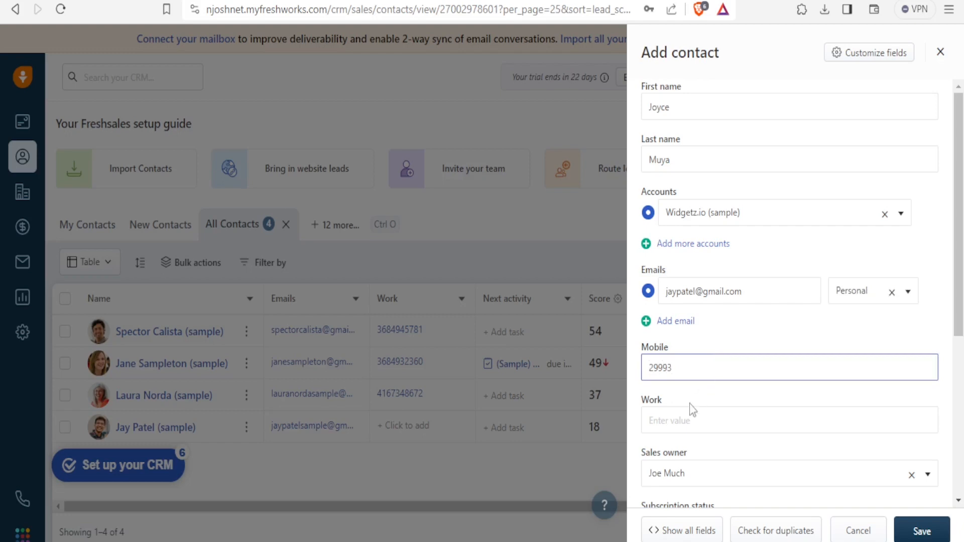
pyautogui.click(676, 417)
pyautogui.write('998')
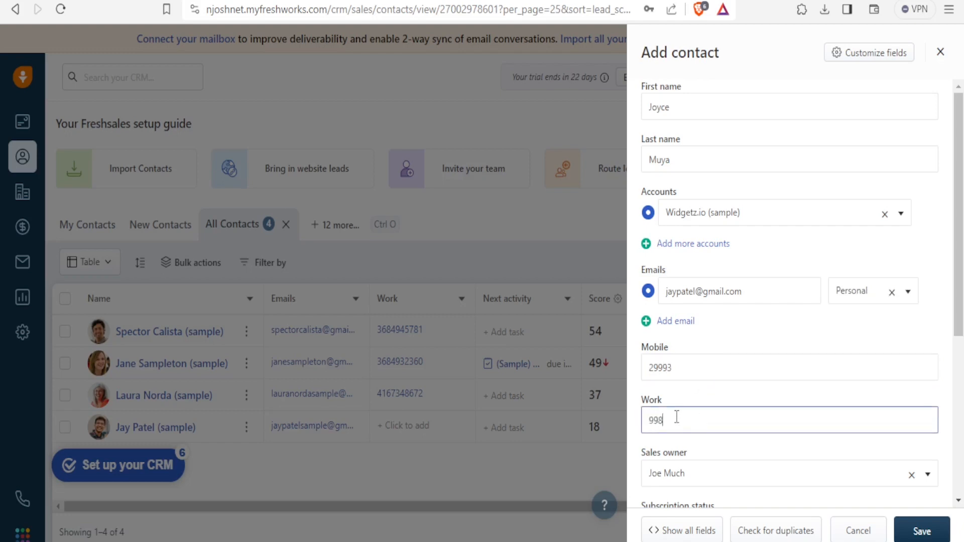
# Set Subscription status to Unsubscribed, leaving the unsubscribe reason unchosen.
pyautogui.moveTo(958, 279); pyautogui.dragTo(961, 377)
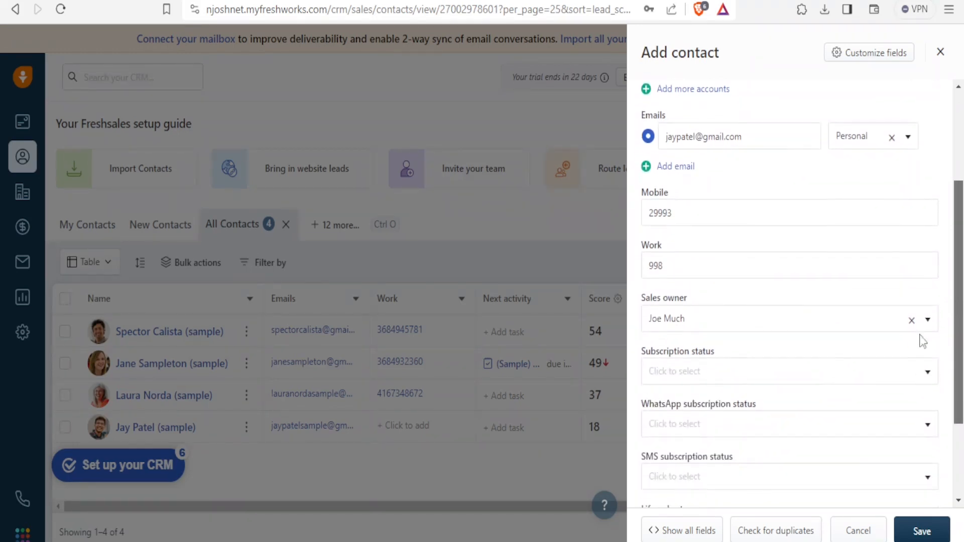
pyautogui.click(927, 324)
pyautogui.click(927, 324)
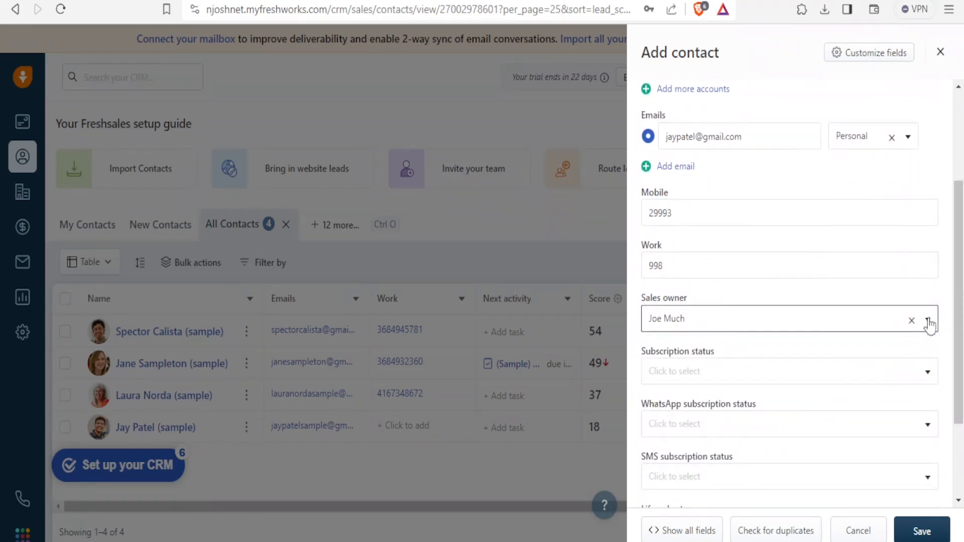
pyautogui.click(757, 382)
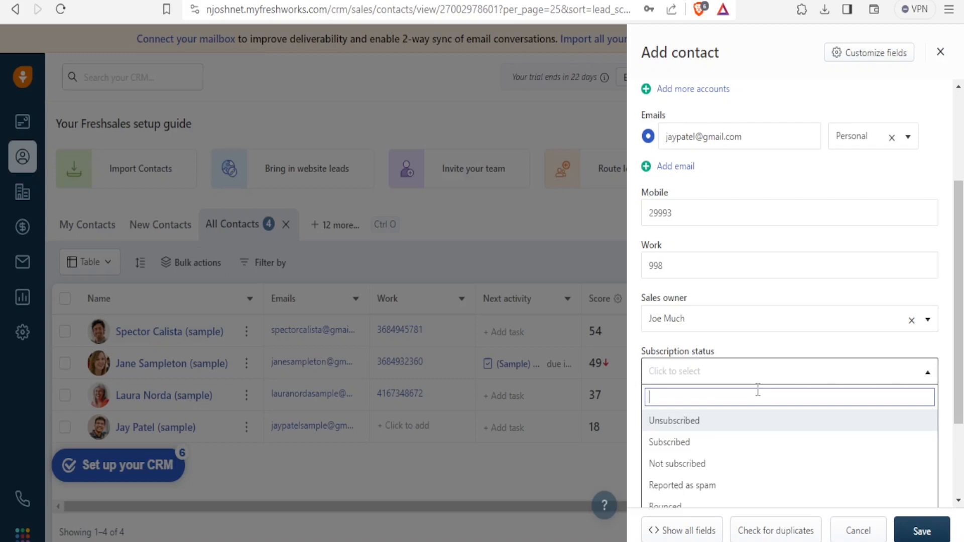
pyautogui.click(688, 423)
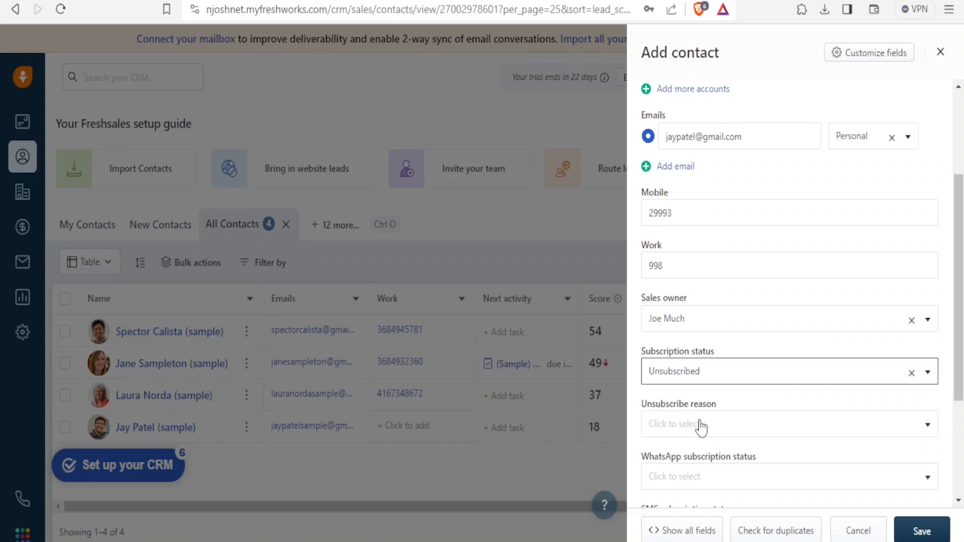
pyautogui.click(710, 423)
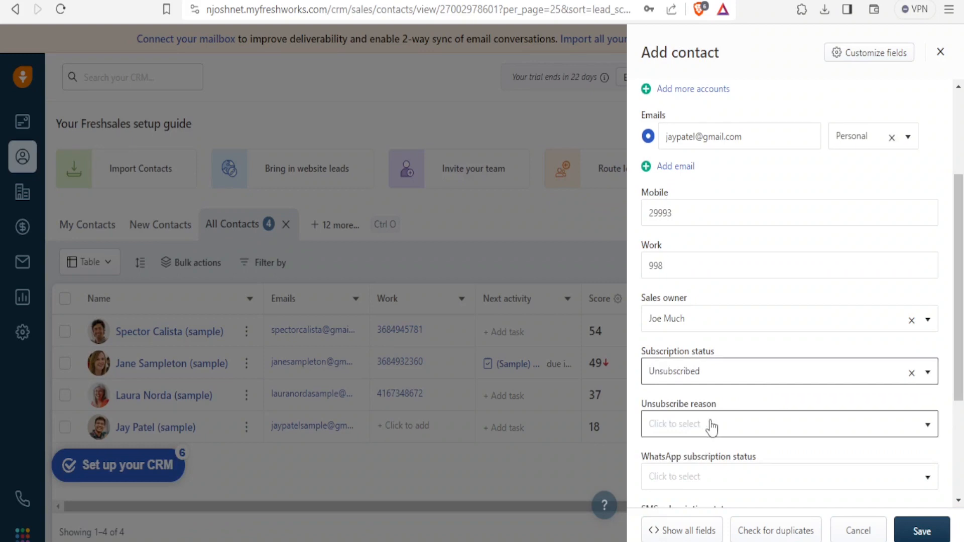
pyautogui.moveTo(960, 259); pyautogui.dragTo(961, 332)
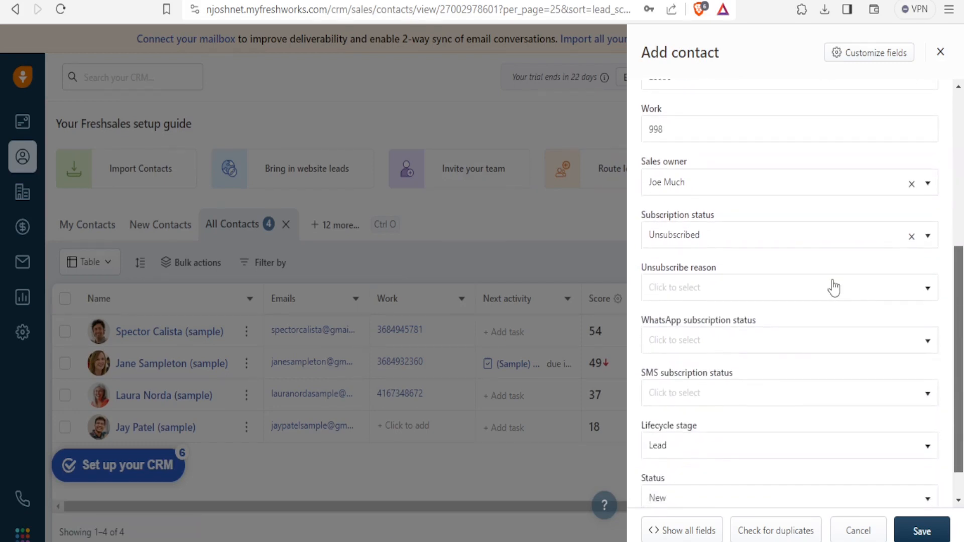
pyautogui.click(805, 296)
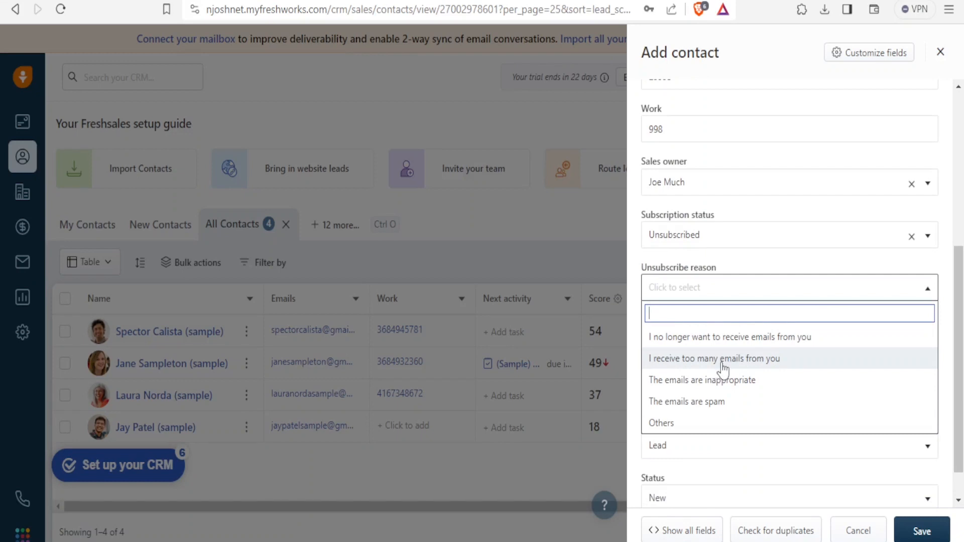
pyautogui.click(746, 257)
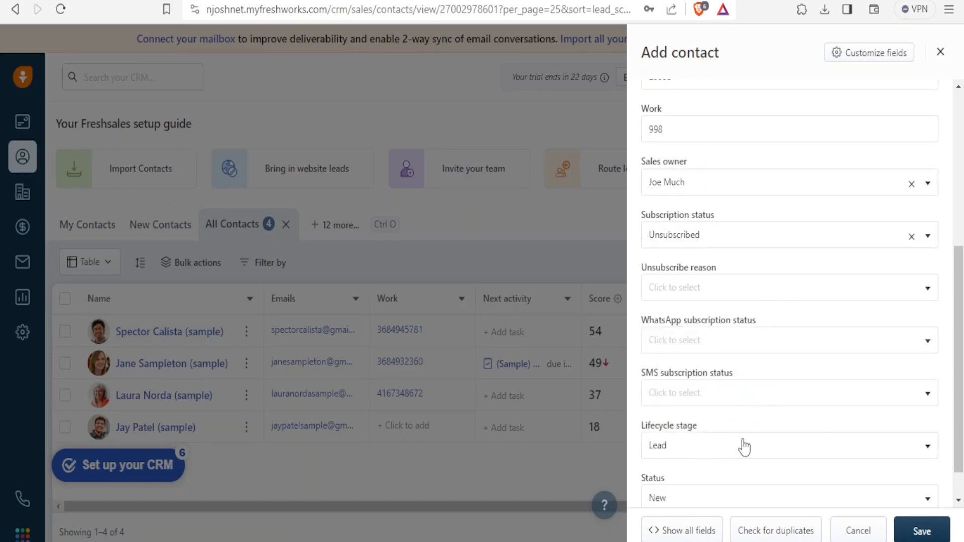
# Set the contact's Status to Contacted and attempt to save it.
pyautogui.moveTo(960, 346); pyautogui.dragTo(960, 374)
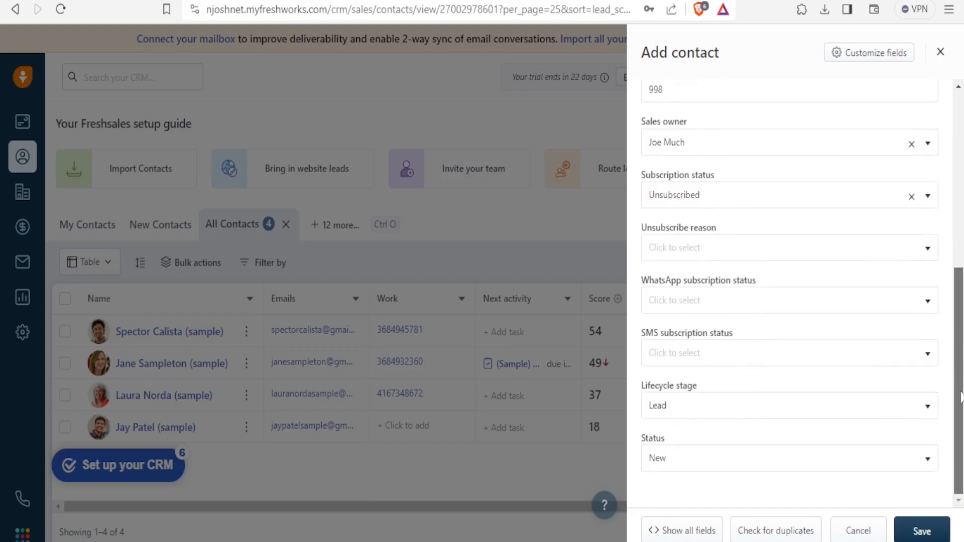
pyautogui.click(927, 467)
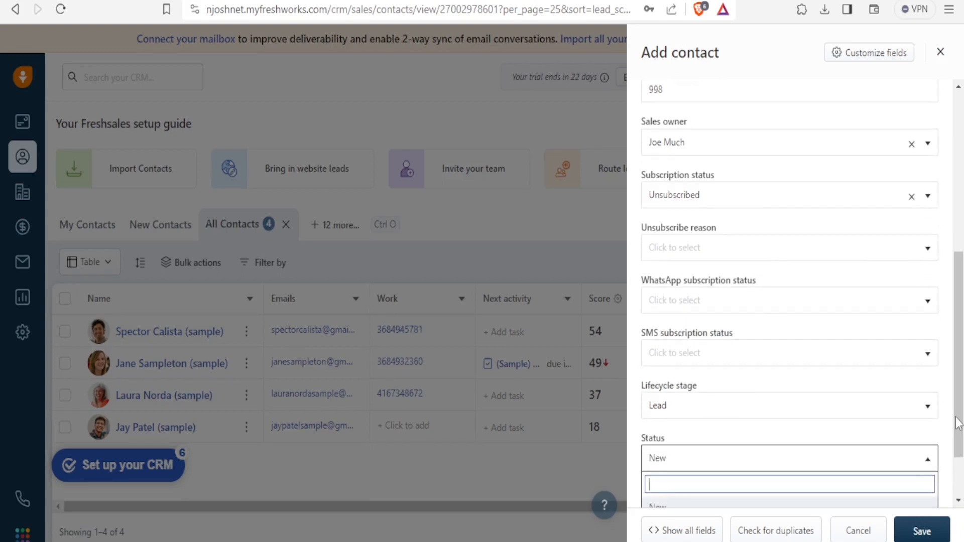
pyautogui.click(961, 465)
pyautogui.click(928, 459)
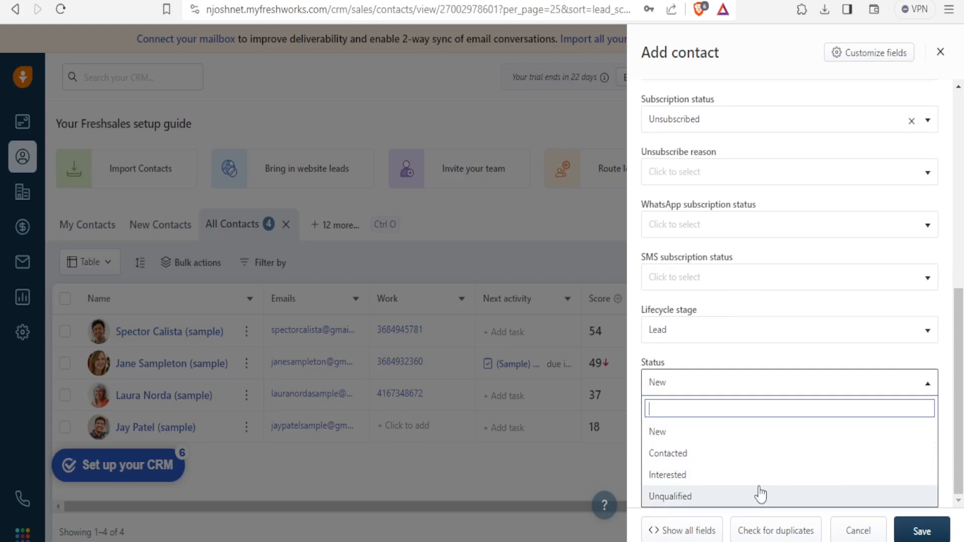
pyautogui.click(703, 454)
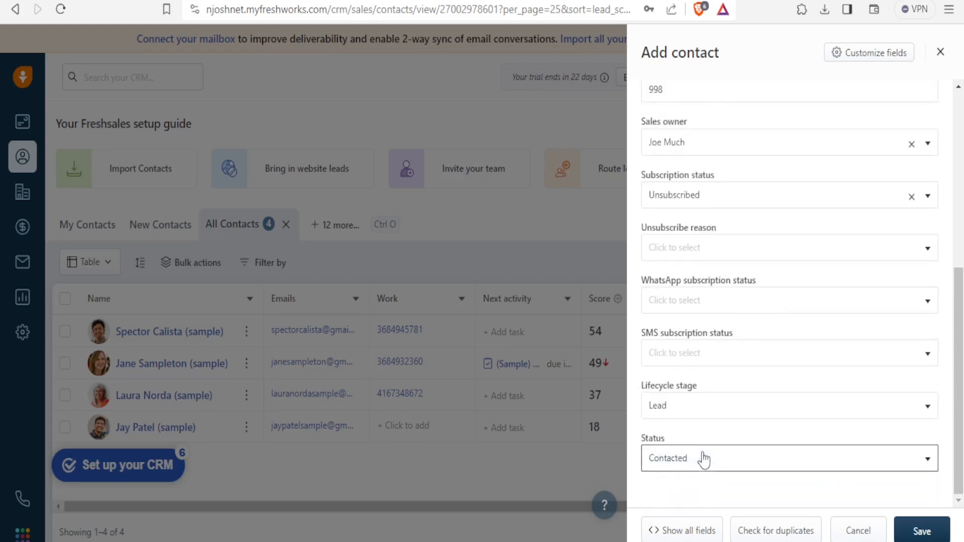
pyautogui.click(922, 531)
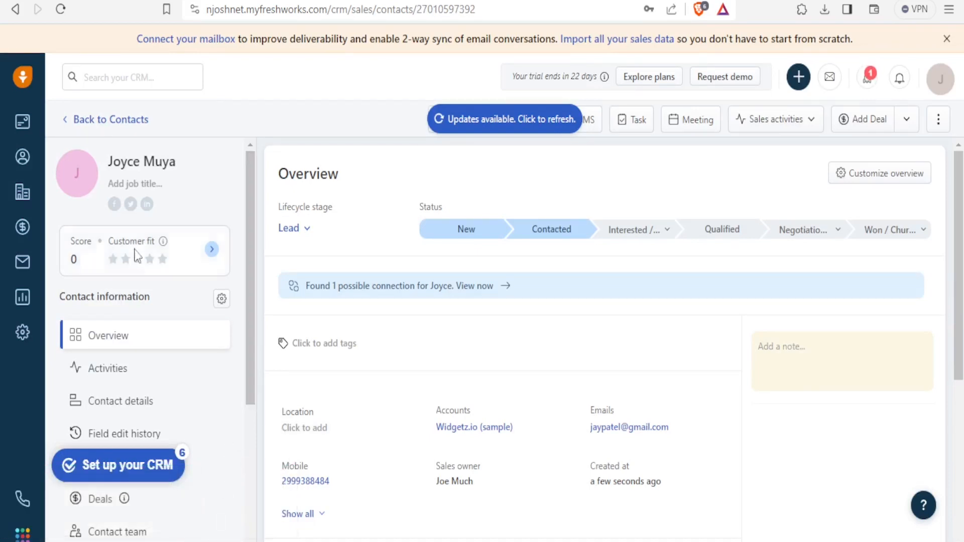
# Return to the Contacts list and open the top sample contact's details.
pyautogui.click(23, 166)
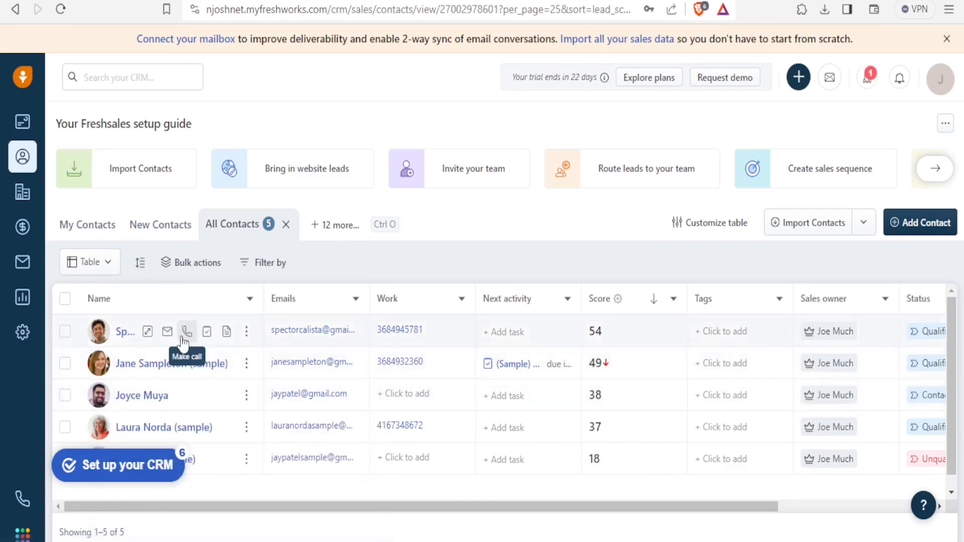
pyautogui.click(122, 332)
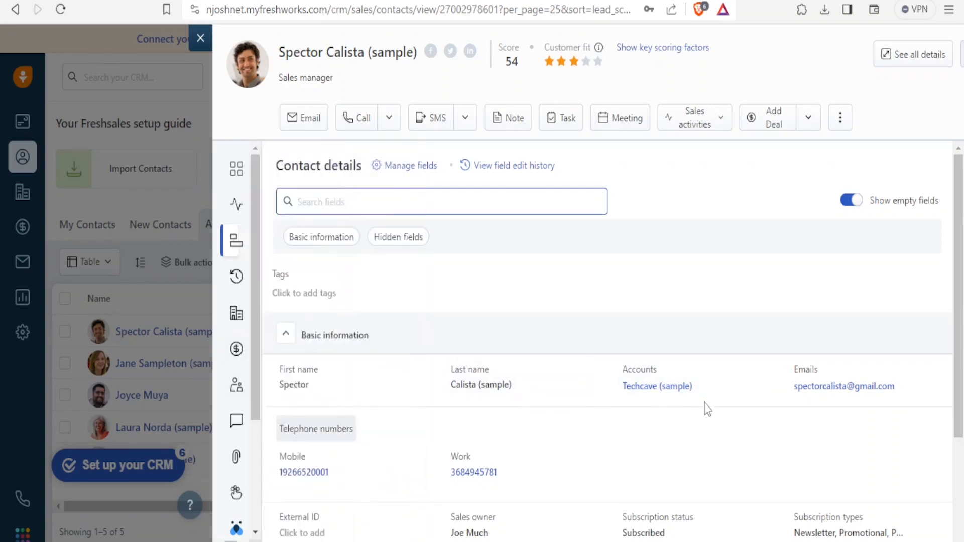
pyautogui.moveTo(962, 313); pyautogui.dragTo(962, 416)
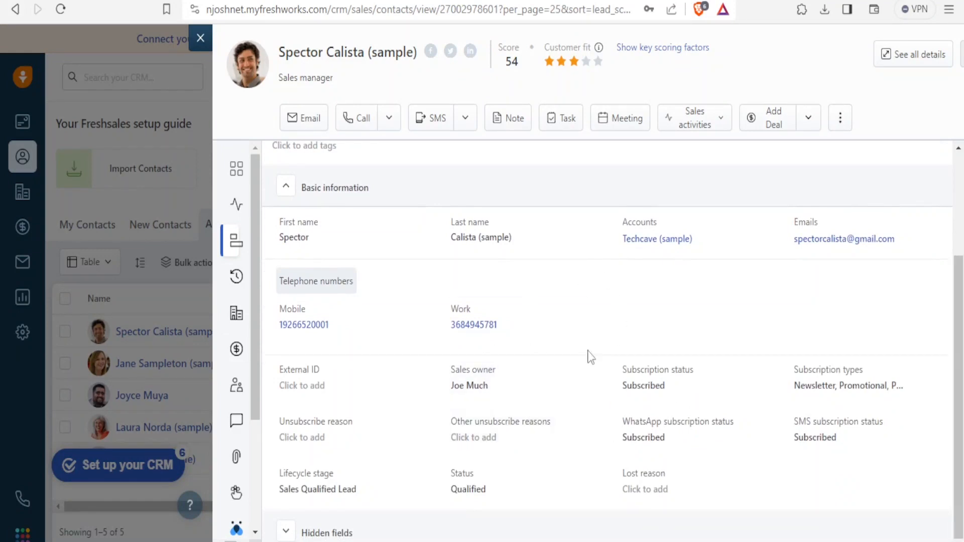
pyautogui.moveTo(248, 265)
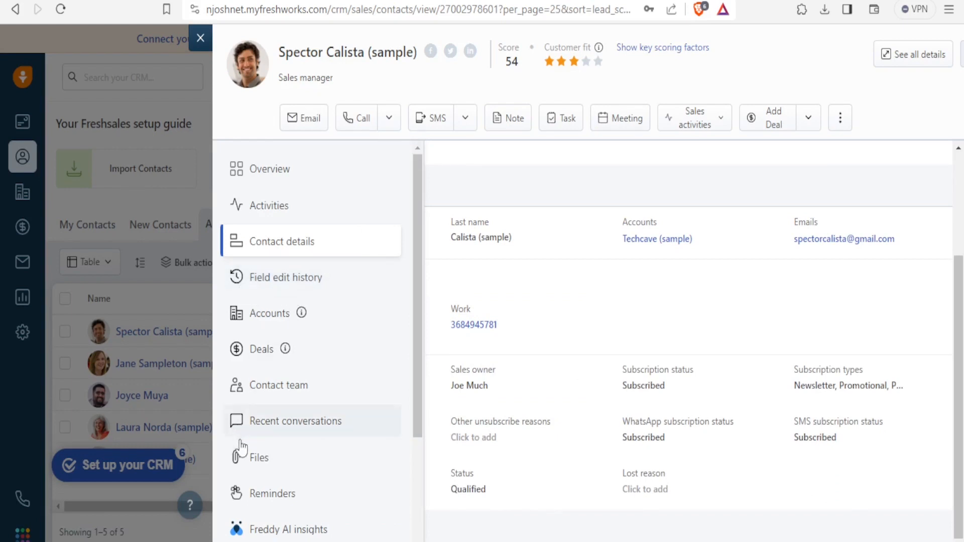
# Show the contact's Files (spector.jpg), then view the Call and SMS dropdown options.
pyautogui.click(242, 463)
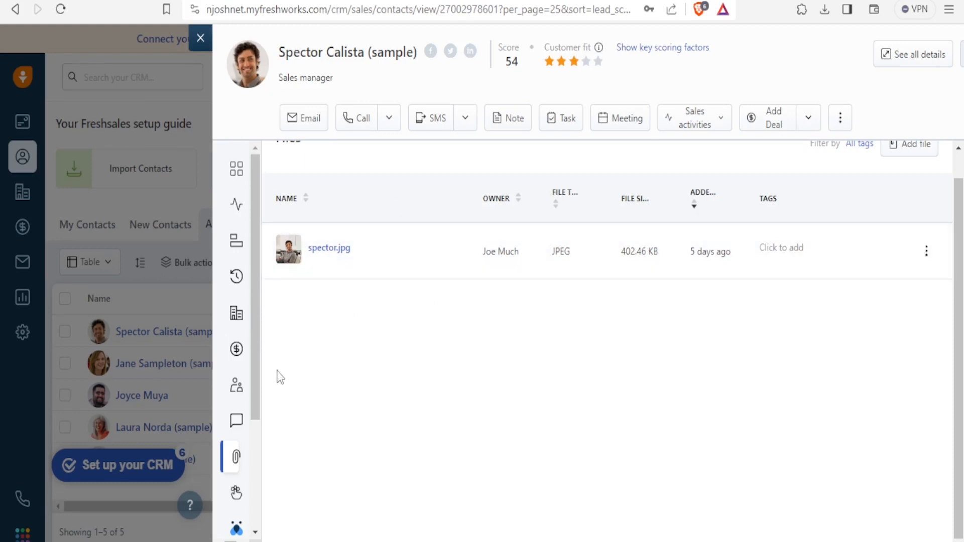
pyautogui.moveTo(261, 379)
pyautogui.click(390, 120)
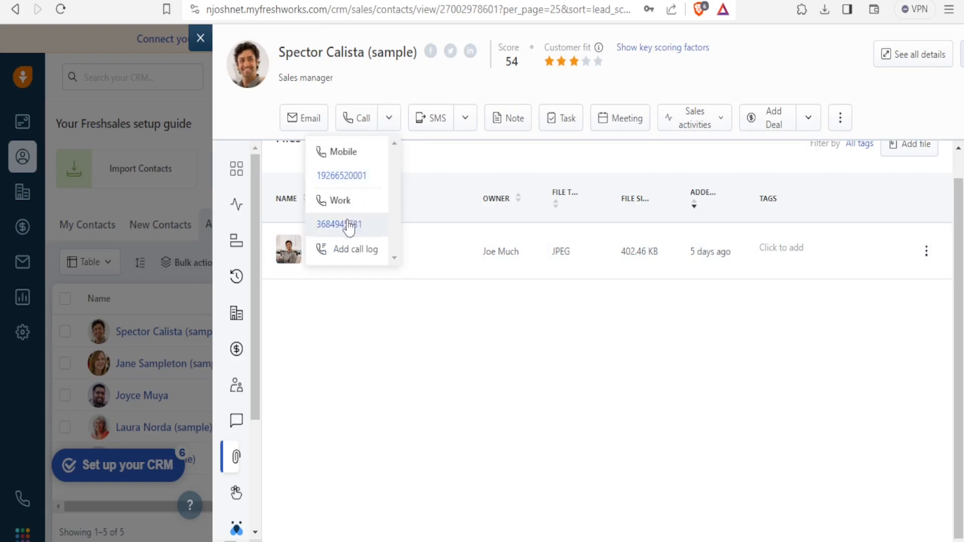
pyautogui.click(470, 126)
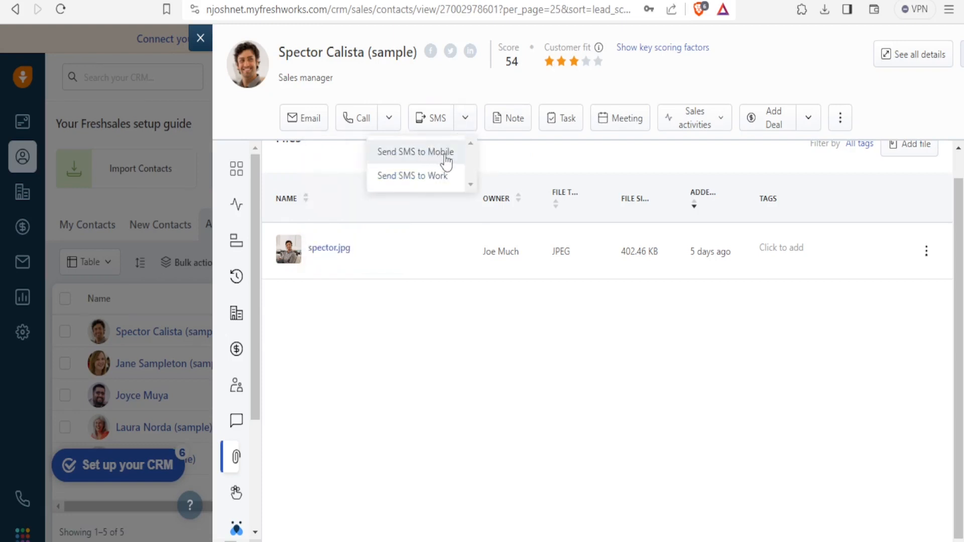
# Add and save the note 'Nice doing bs with you' on the sample contact.
pyautogui.click(517, 122)
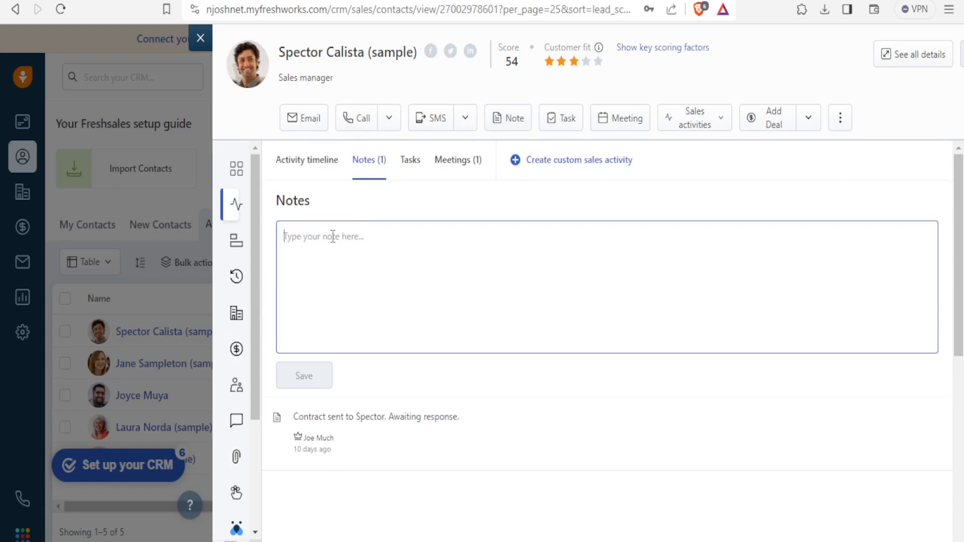
pyautogui.write('Nice')
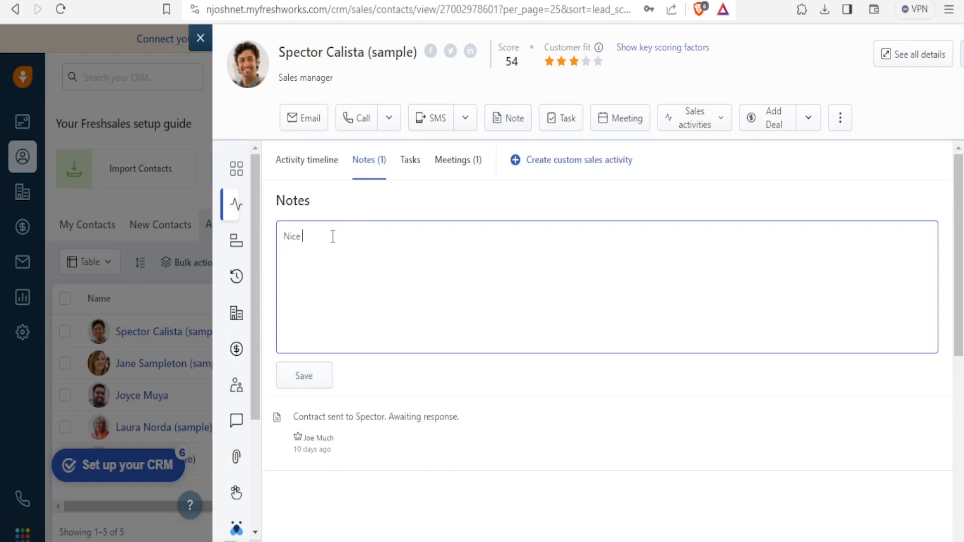
pyautogui.write(' doing bs with you')
pyautogui.click(301, 386)
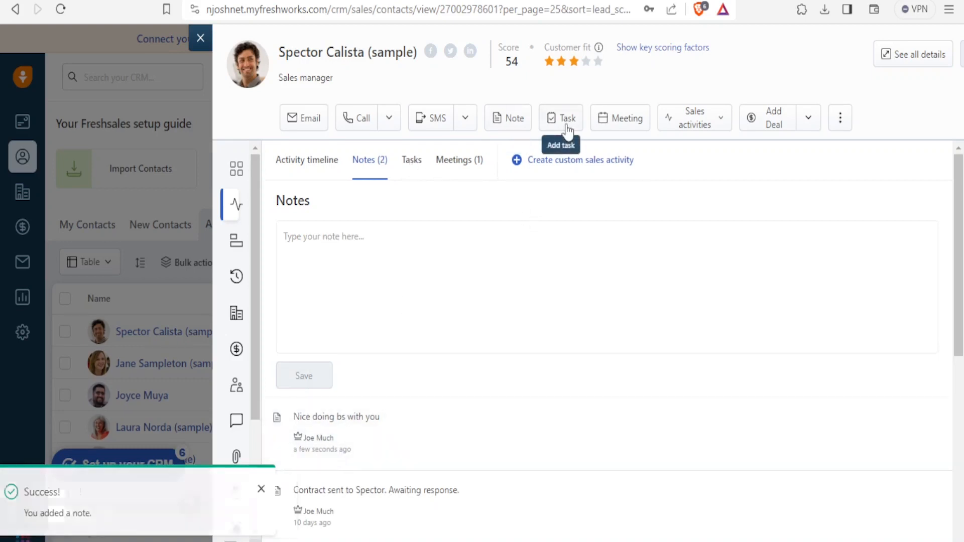
pyautogui.click(621, 121)
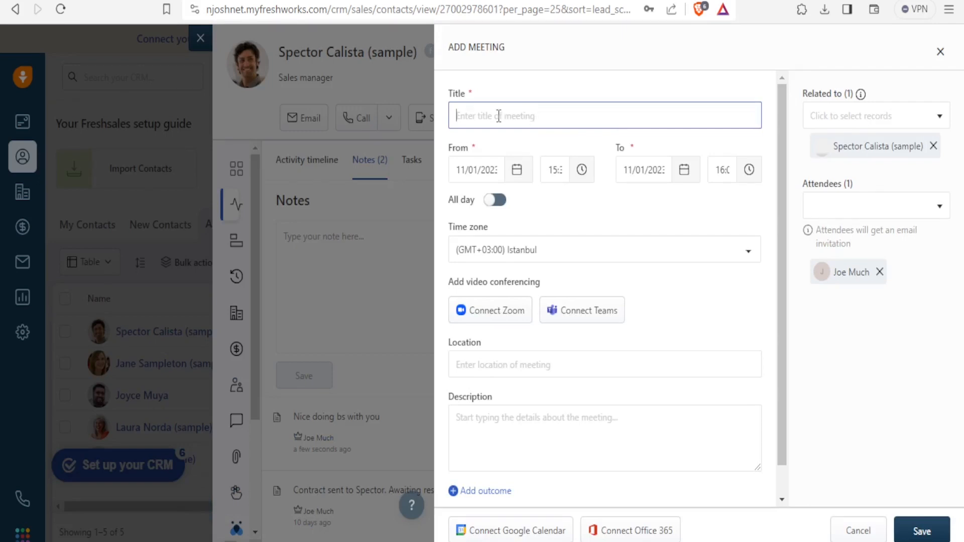
pyautogui.write('In')
pyautogui.scroll(-2, 782, 361)
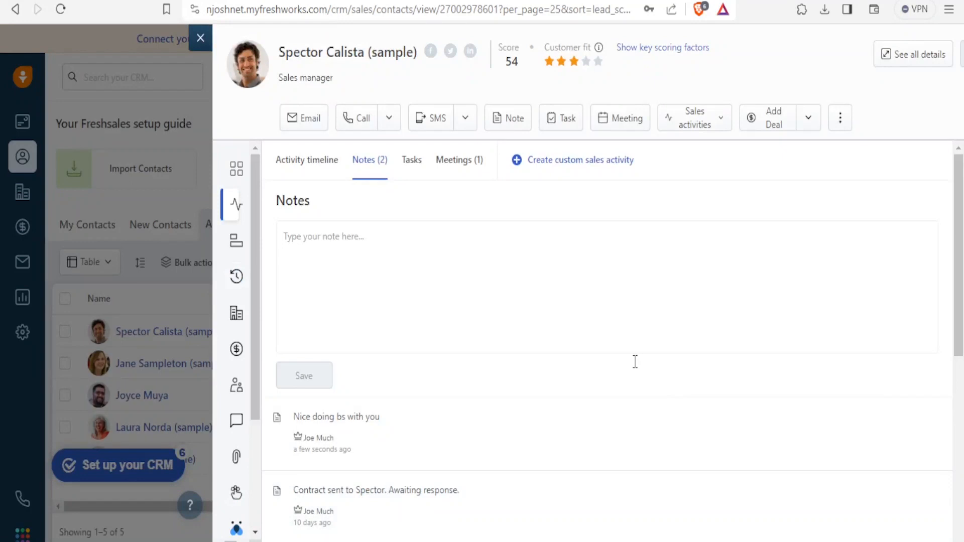
# Close the contact panel and switch to the My Accounts list, scrolling it sideways.
pyautogui.click(201, 39)
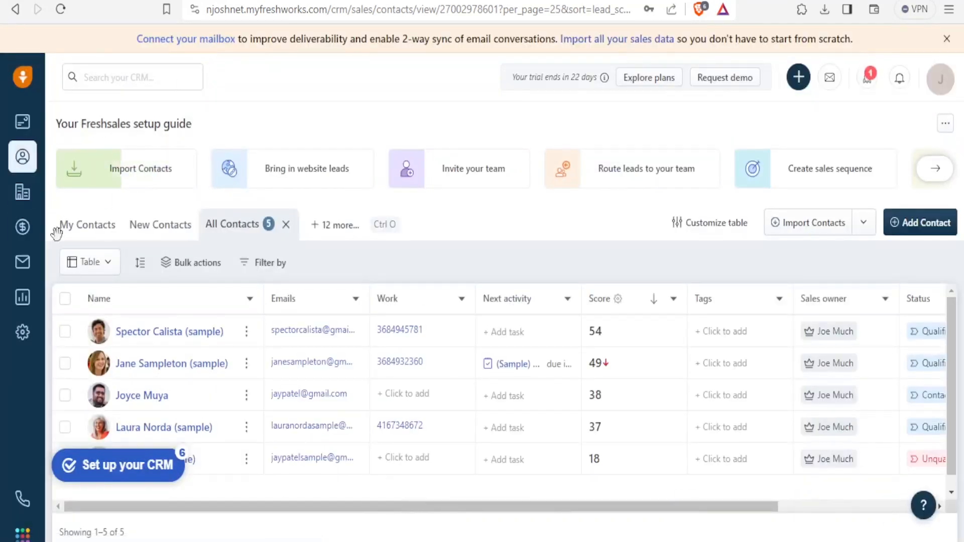
pyautogui.click(23, 194)
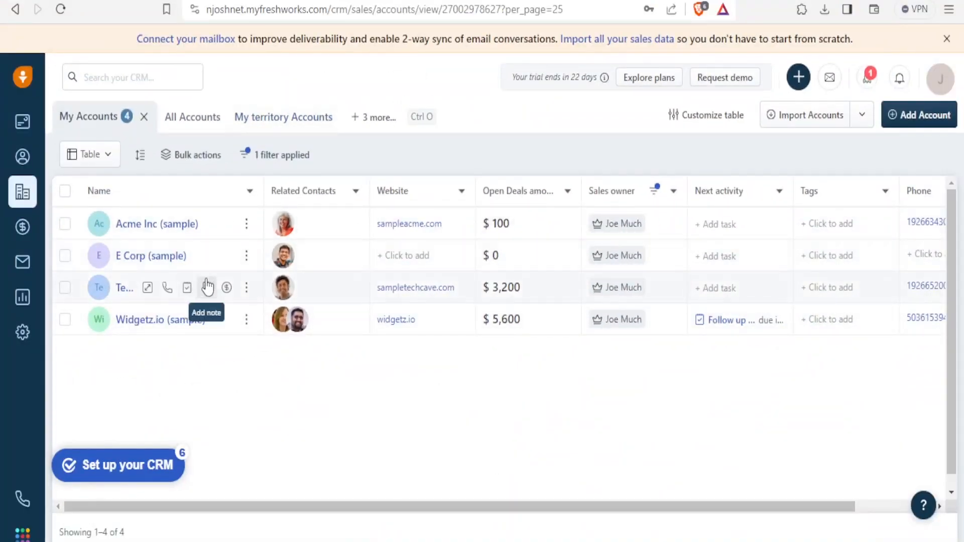
pyautogui.moveTo(203, 257)
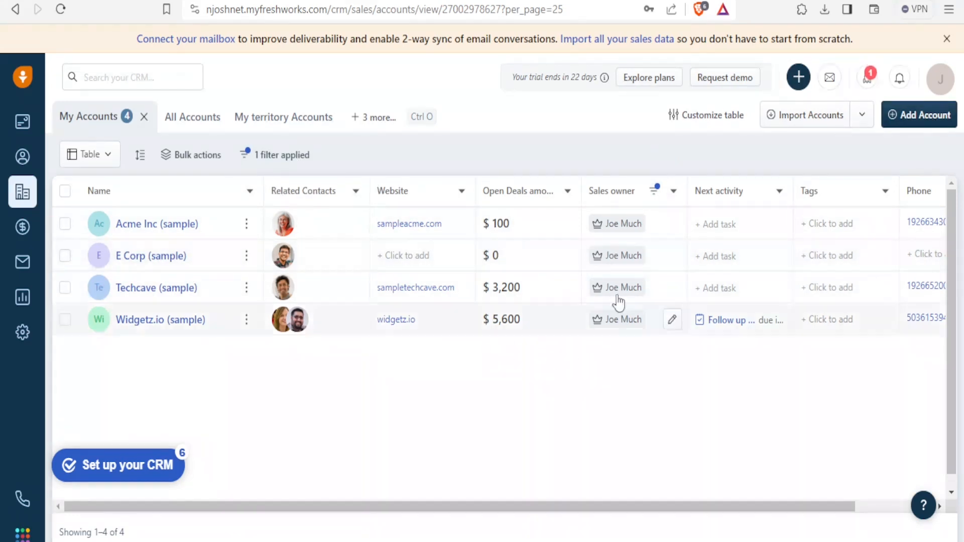
pyautogui.moveTo(581, 507); pyautogui.dragTo(702, 495)
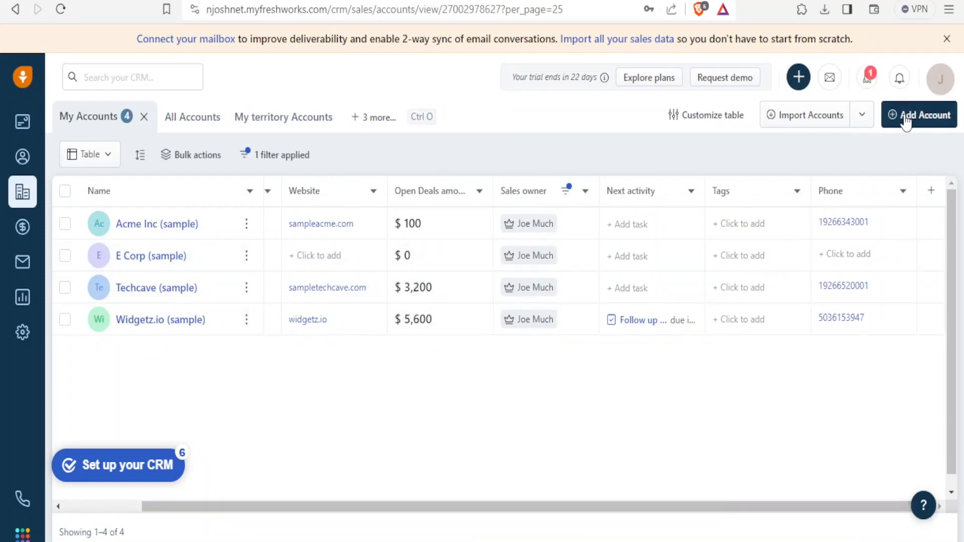
# Open the All Deals pipeline and scroll the board from New to Lost and back.
pyautogui.click(23, 230)
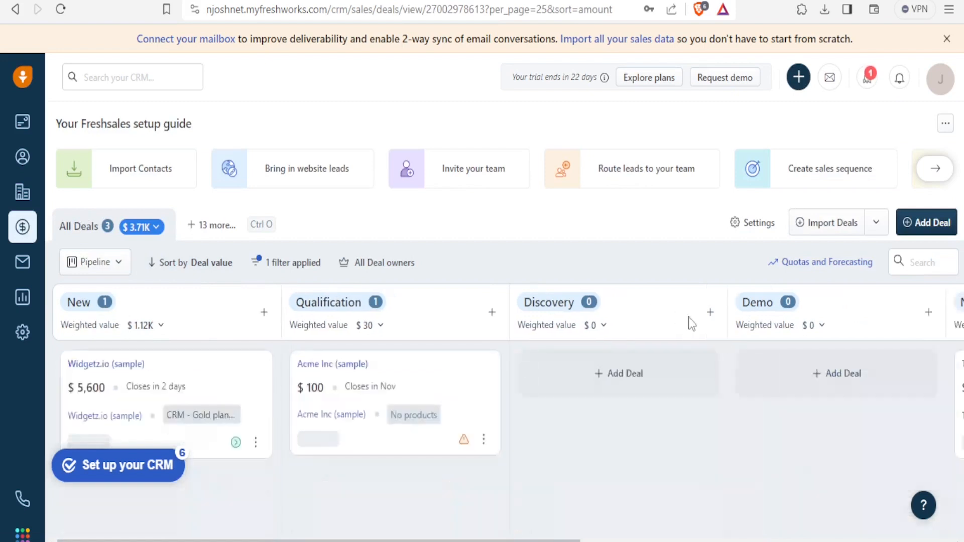
pyautogui.moveTo(441, 538); pyautogui.dragTo(862, 512)
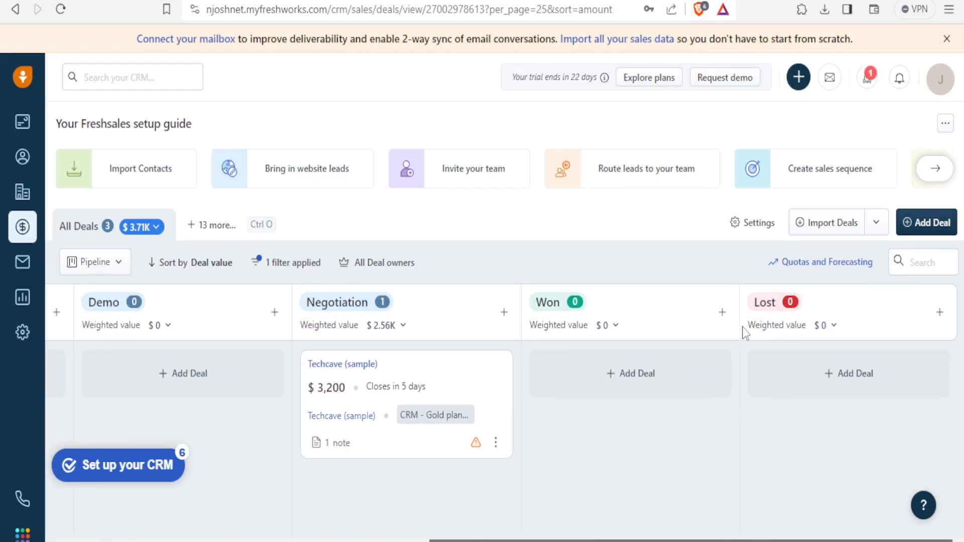
pyautogui.moveTo(777, 304); pyautogui.dragTo(871, 318)
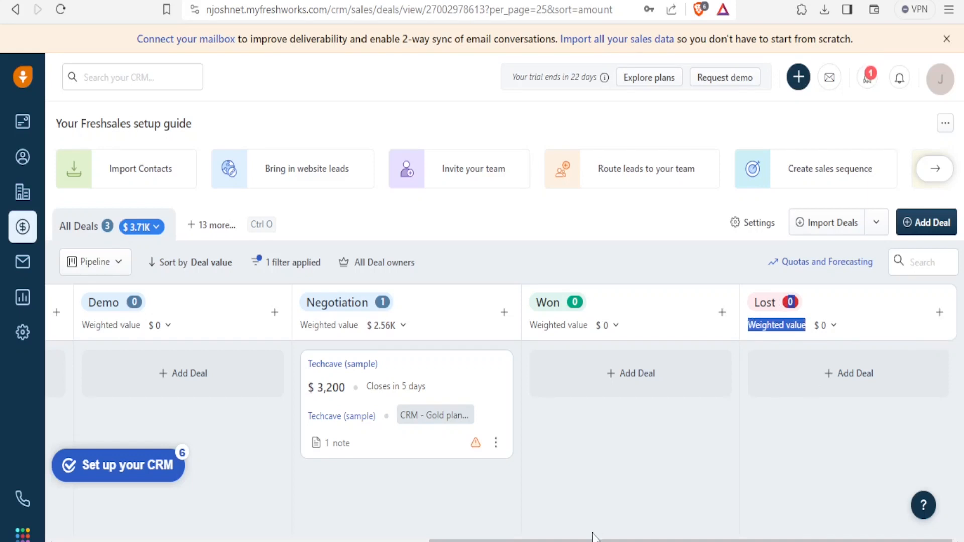
pyautogui.moveTo(773, 541); pyautogui.dragTo(401, 540)
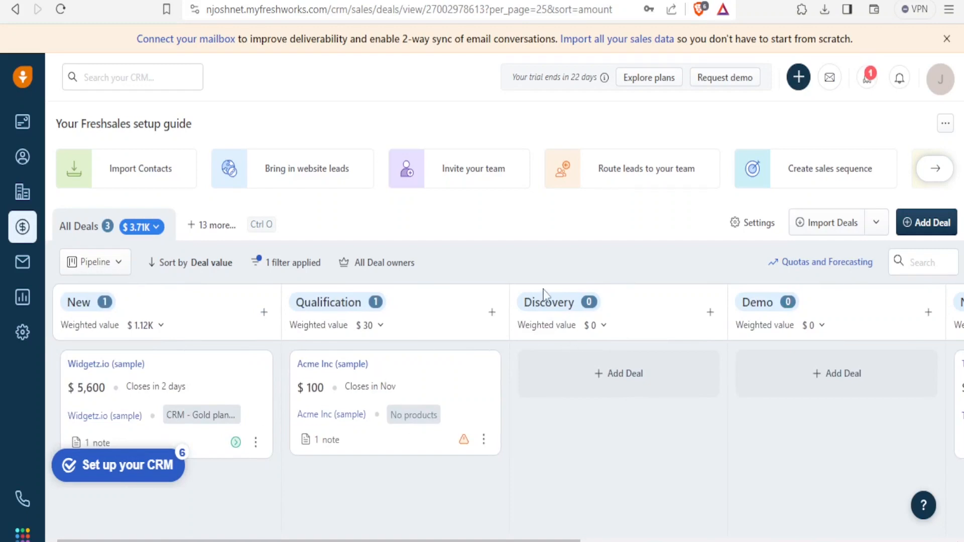
pyautogui.click(608, 381)
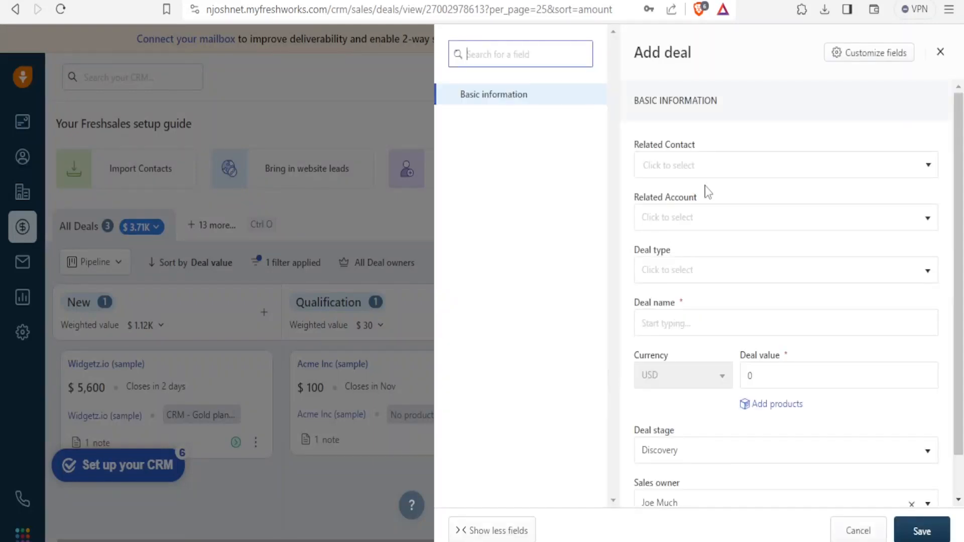
pyautogui.click(681, 161)
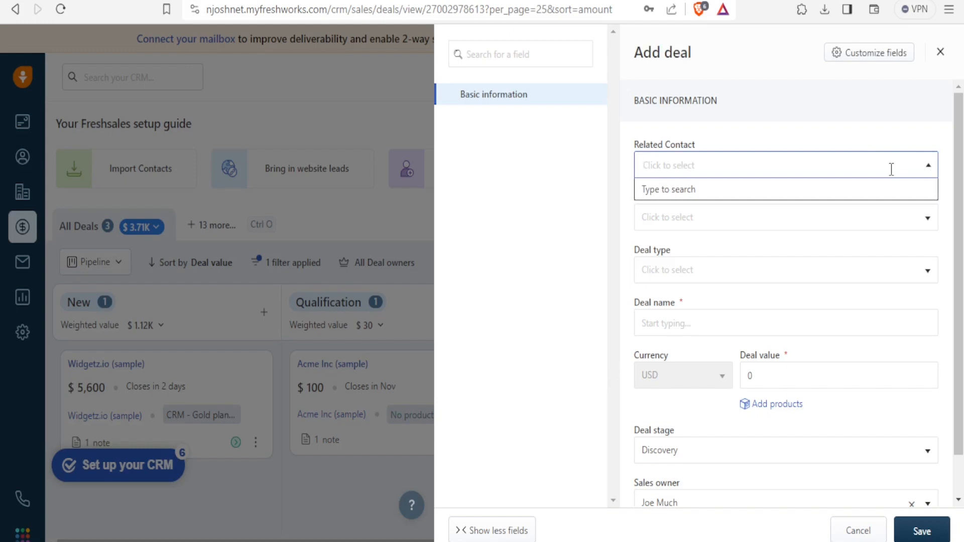
pyautogui.write('joy')
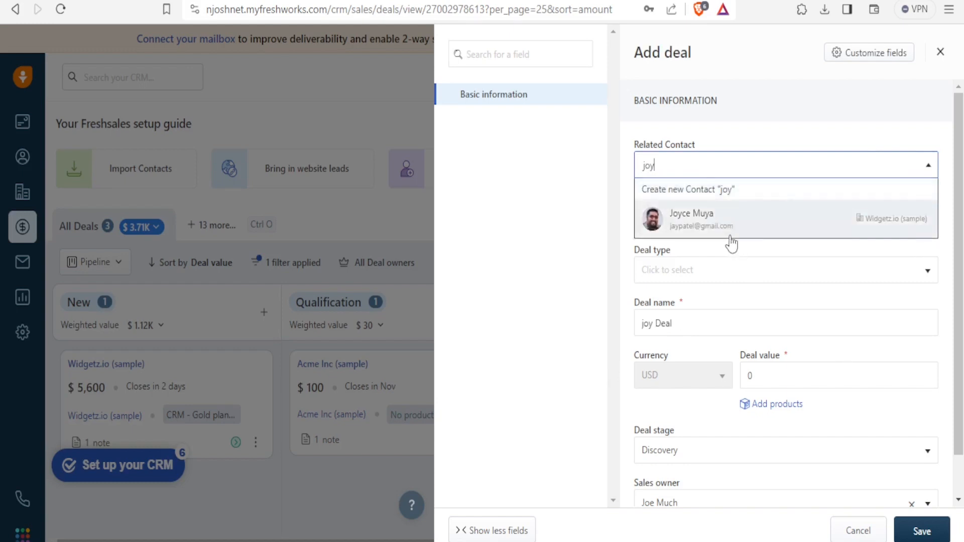
pyautogui.click(732, 228)
# Set the deal value to $100, save the deal, and go to email Conversations.
pyautogui.click(684, 253)
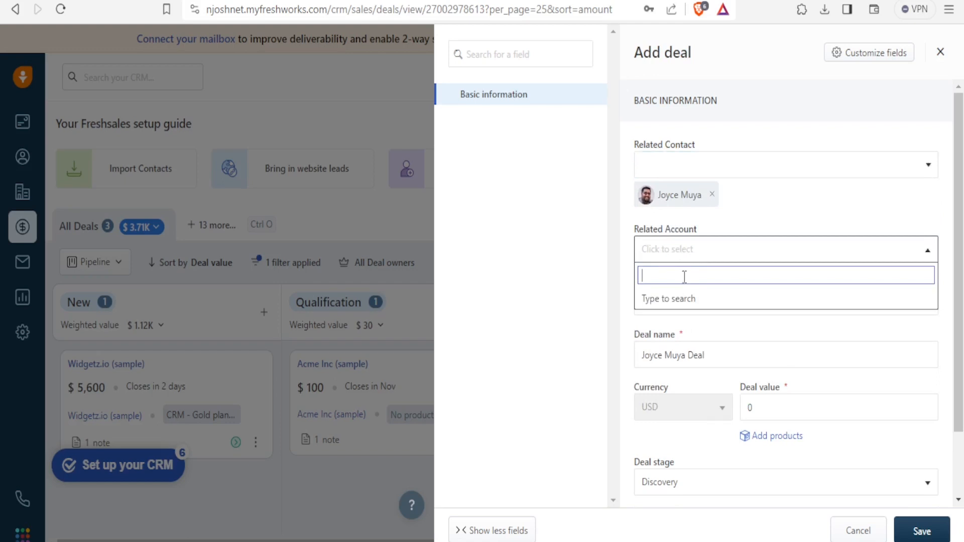
pyautogui.click(755, 413)
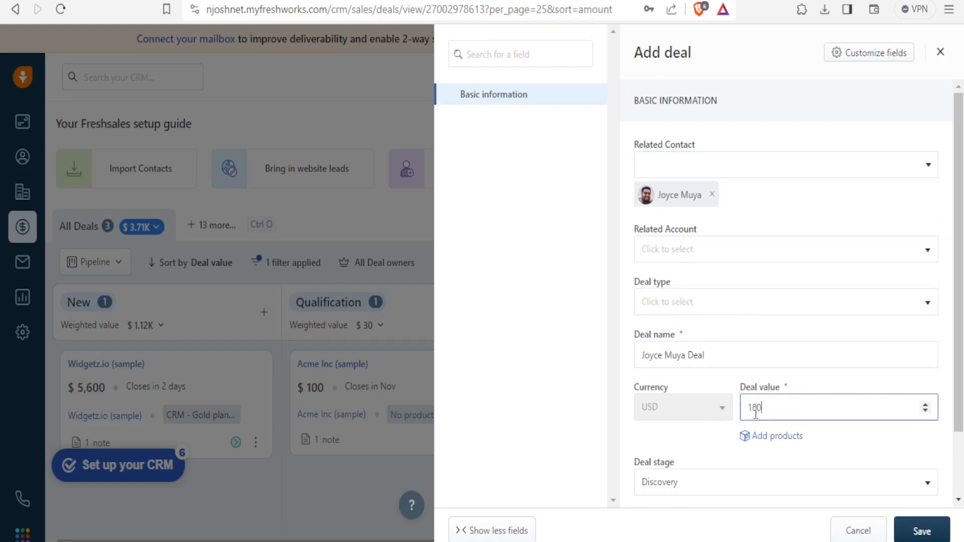
pyautogui.click(914, 531)
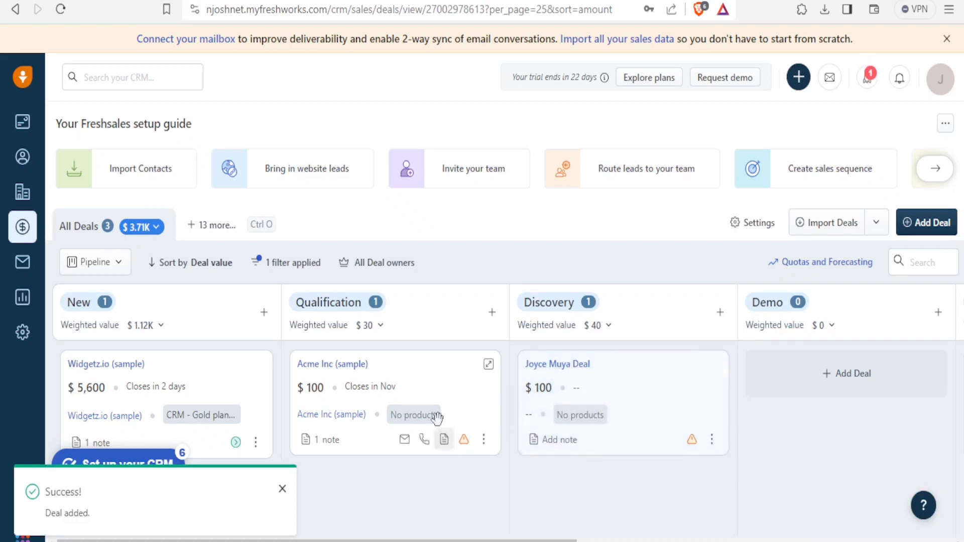
pyautogui.click(14, 267)
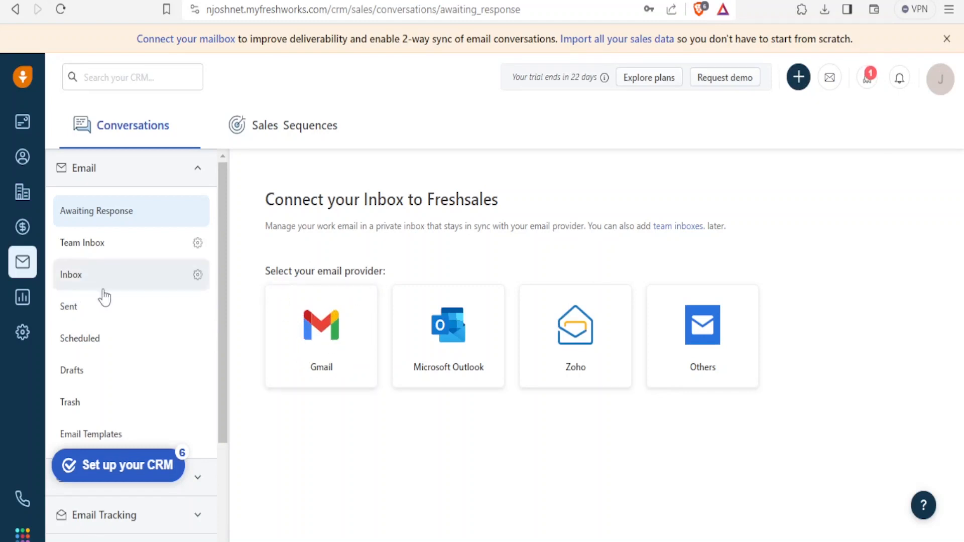
# Open Analytics to see All reports, including Product Dashboard and Sales Trends.
pyautogui.click(23, 298)
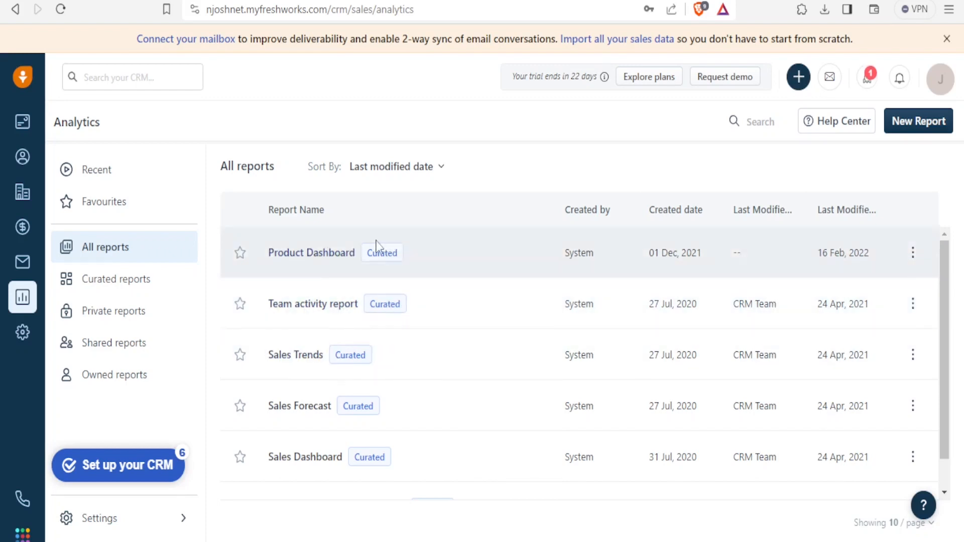
# Check the report sort options, then go to Admin Settings' Communication Channels.
pyautogui.click(397, 166)
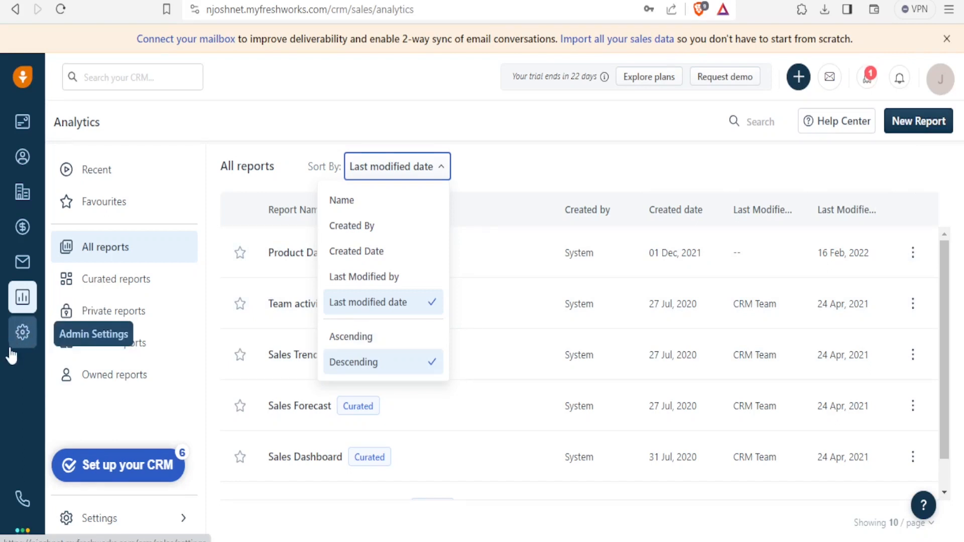
pyautogui.click(23, 338)
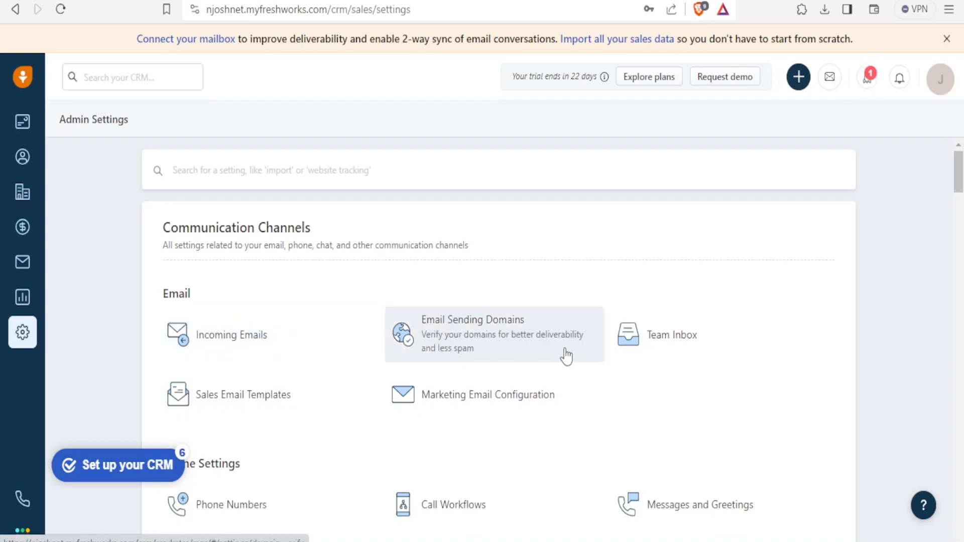
pyautogui.scroll(-5, 566, 356)
pyautogui.scroll(-3, 566, 356)
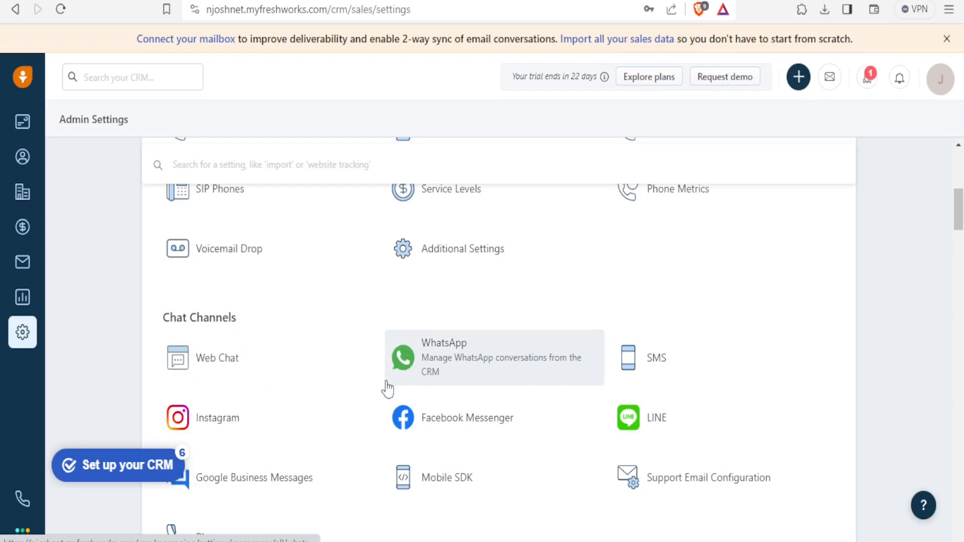
pyautogui.scroll(-2, 387, 388)
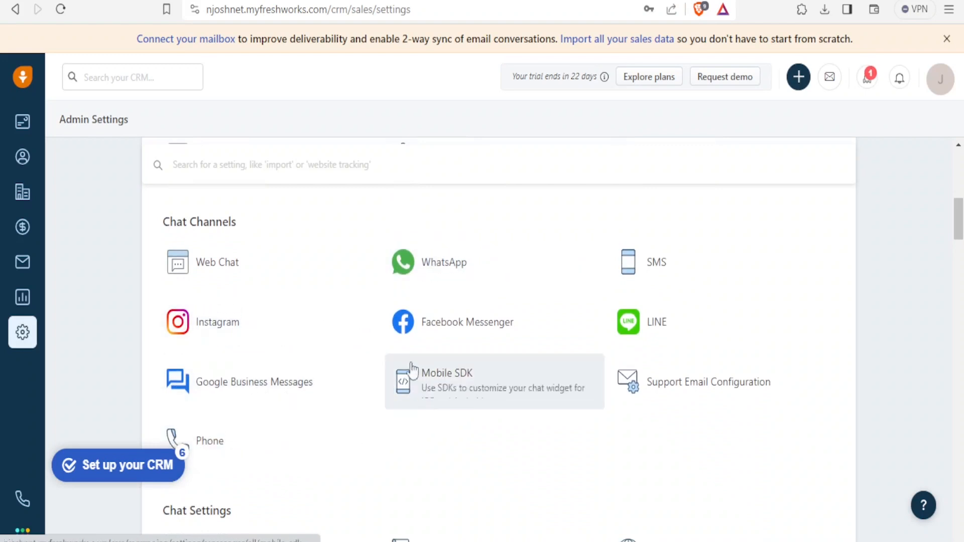
pyautogui.scroll(-5, 433, 409)
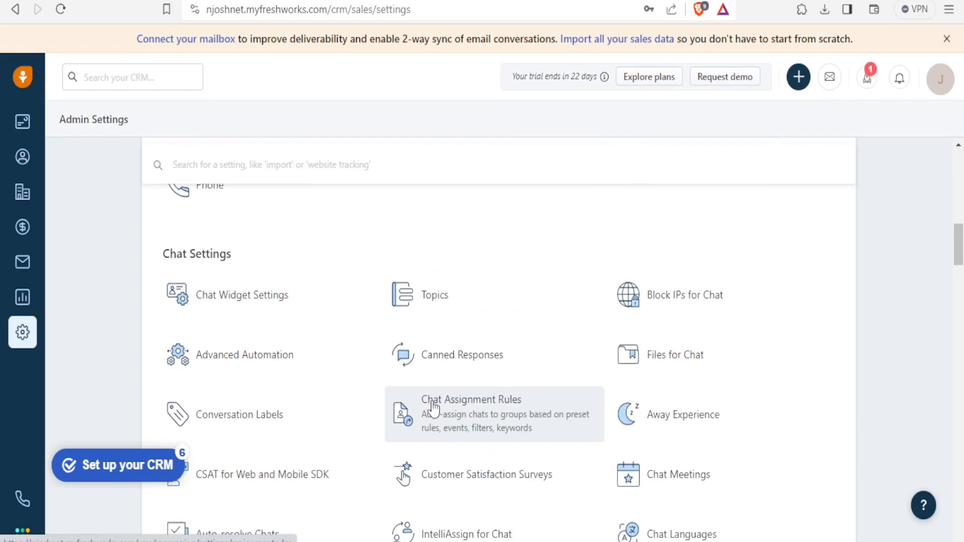
pyautogui.scroll(-8, 434, 409)
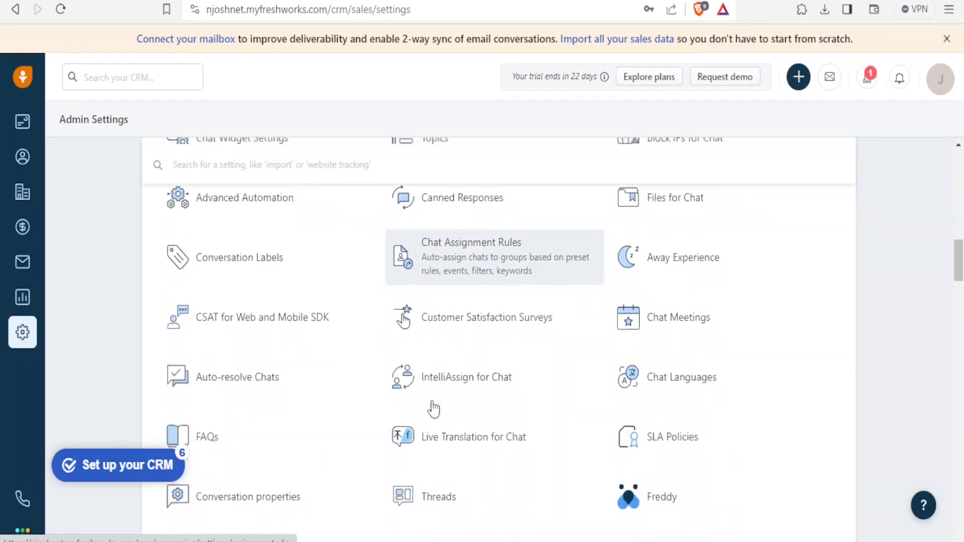
pyautogui.scroll(-8, 433, 410)
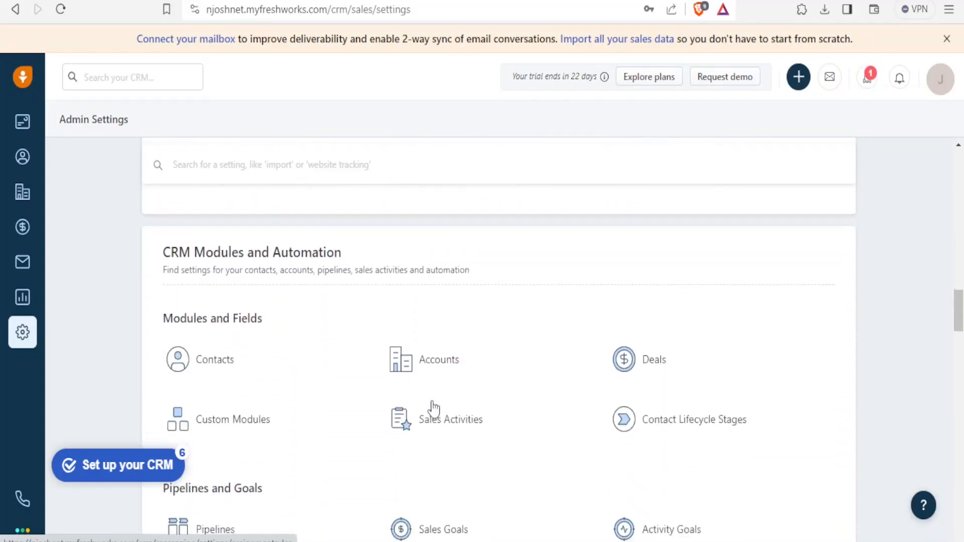
pyautogui.scroll(-8, 433, 409)
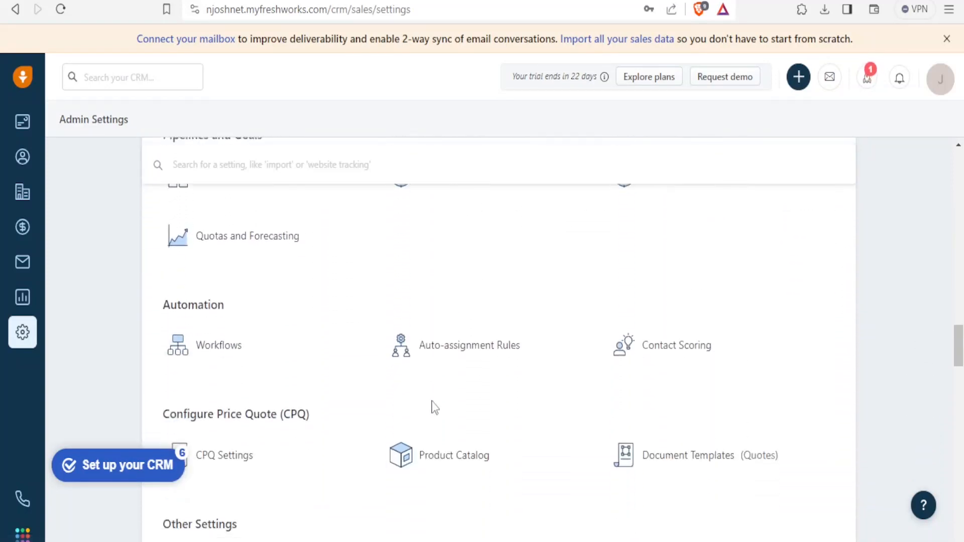
pyautogui.scroll(-8, 435, 408)
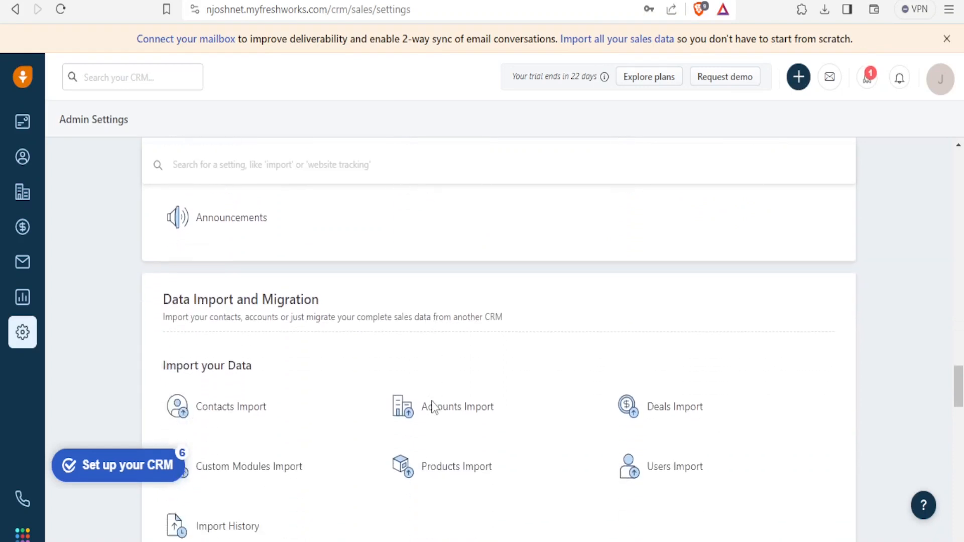
pyautogui.scroll(-8, 434, 408)
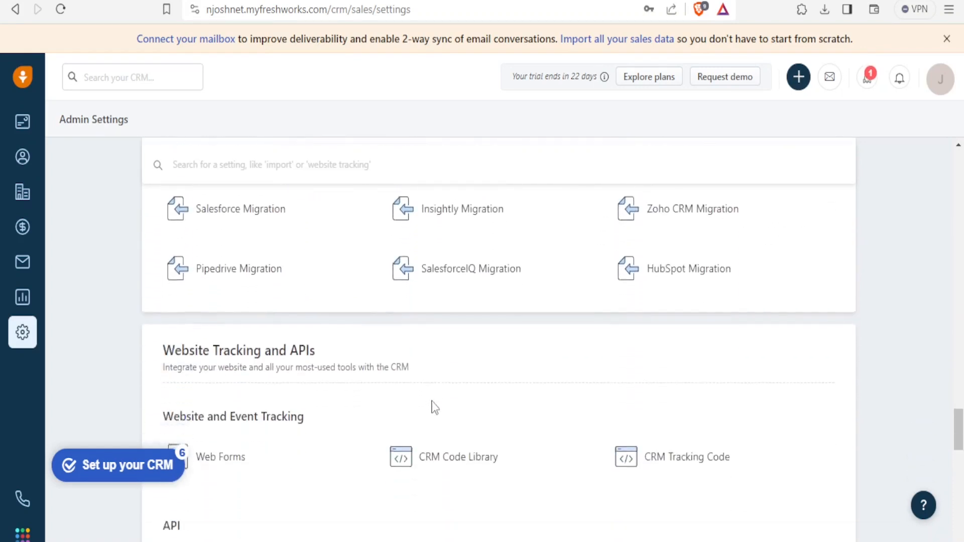
pyautogui.scroll(-1, 434, 407)
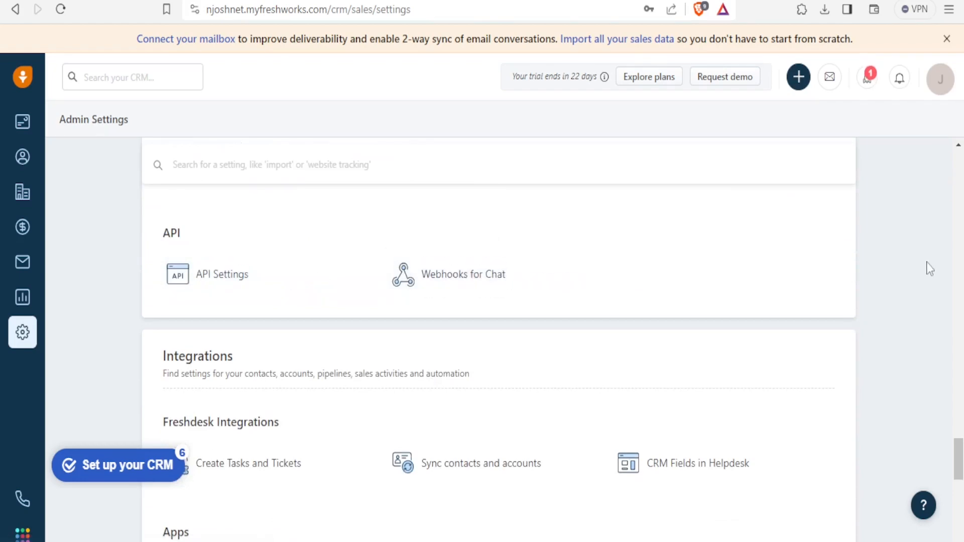
pyautogui.moveTo(960, 448); pyautogui.dragTo(949, 153)
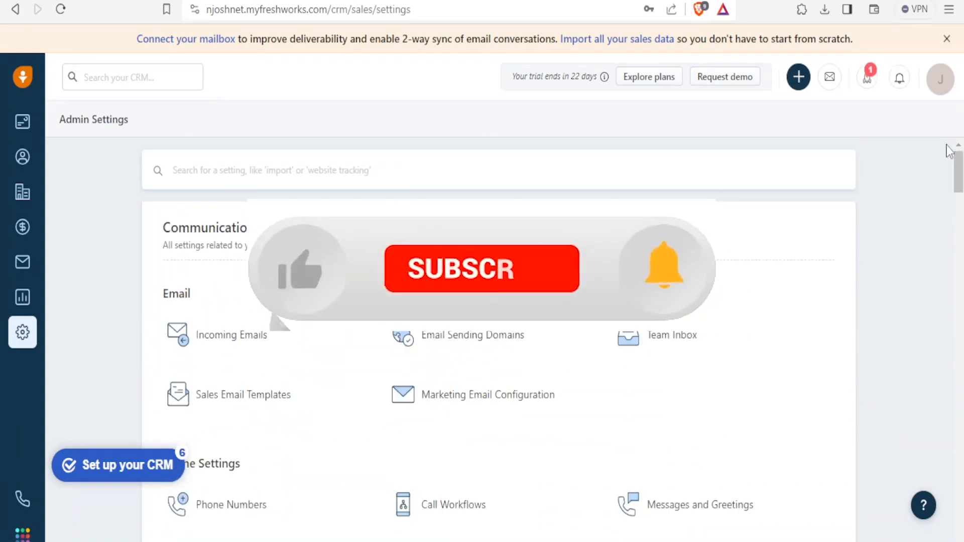